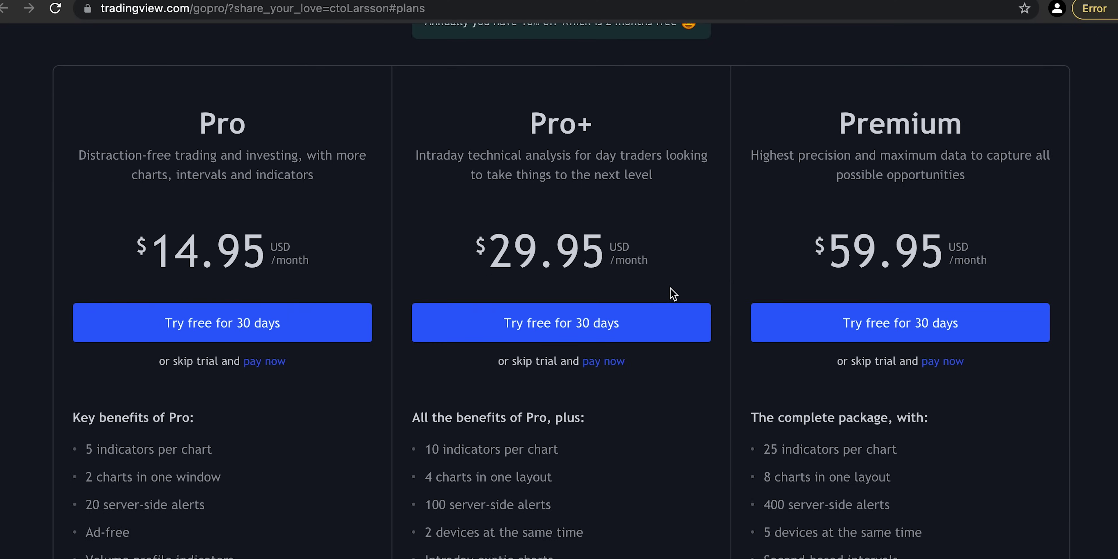
scroll(669, 292, "down", 15)
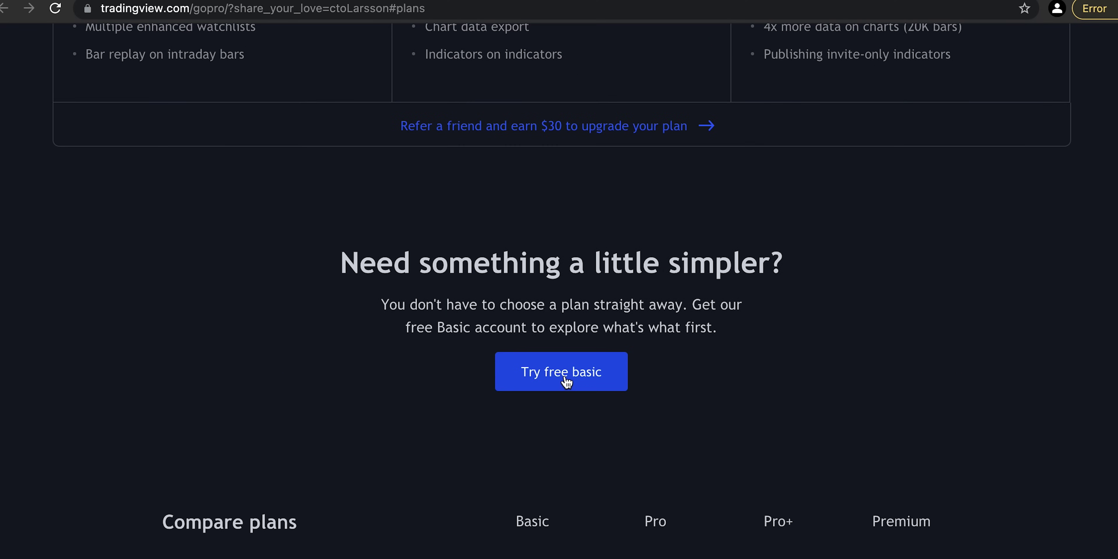
Start signing up for the free Basic TradingView account
left_click(567, 381)
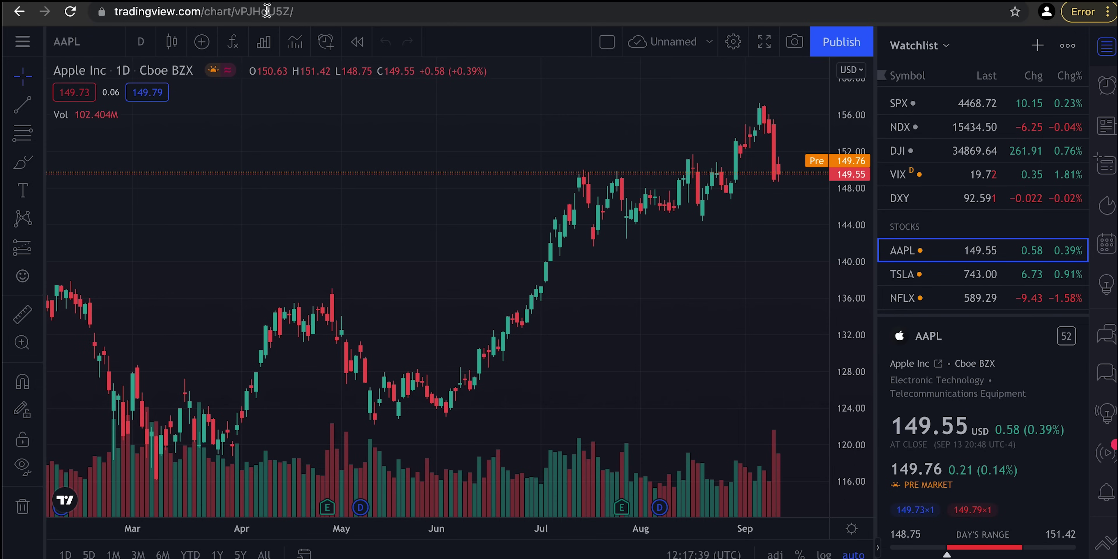
left_click(303, 13)
left_click(335, 155)
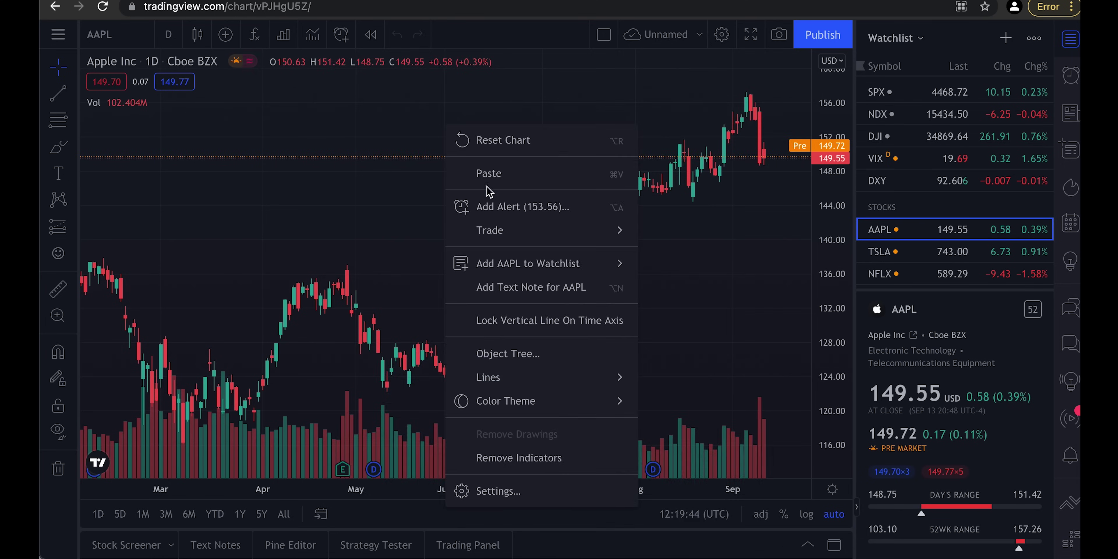
Colour the candle bodies and borders orange for rising and pink for falling
left_click(491, 490)
left_click(682, 153)
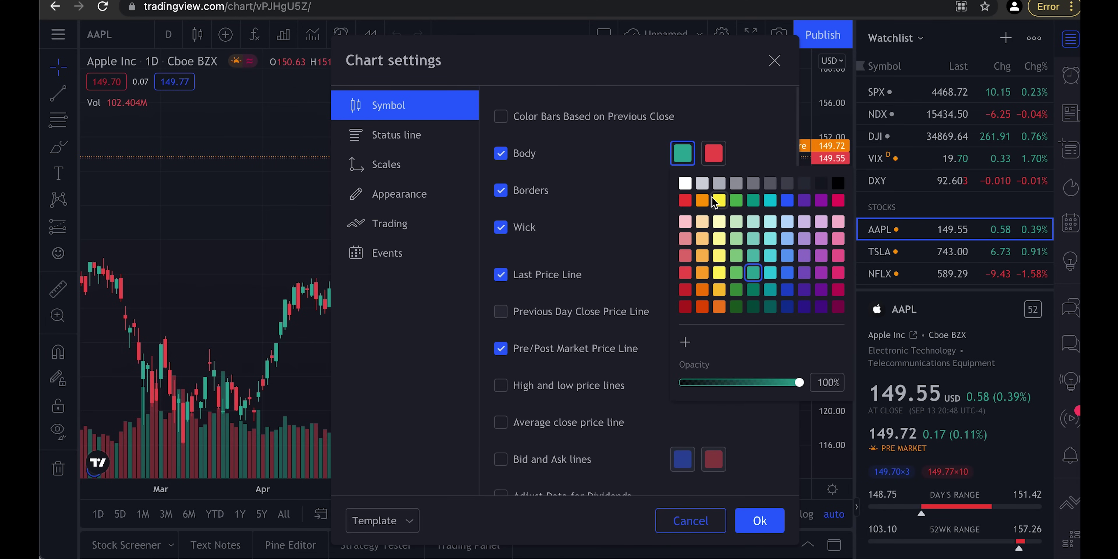
left_click(702, 199)
left_click(714, 153)
left_click(869, 200)
left_click(682, 190)
left_click(702, 237)
left_click(714, 190)
left_click(870, 237)
Make the rising candle wicks orange and the falling wicks pink
left_click(683, 227)
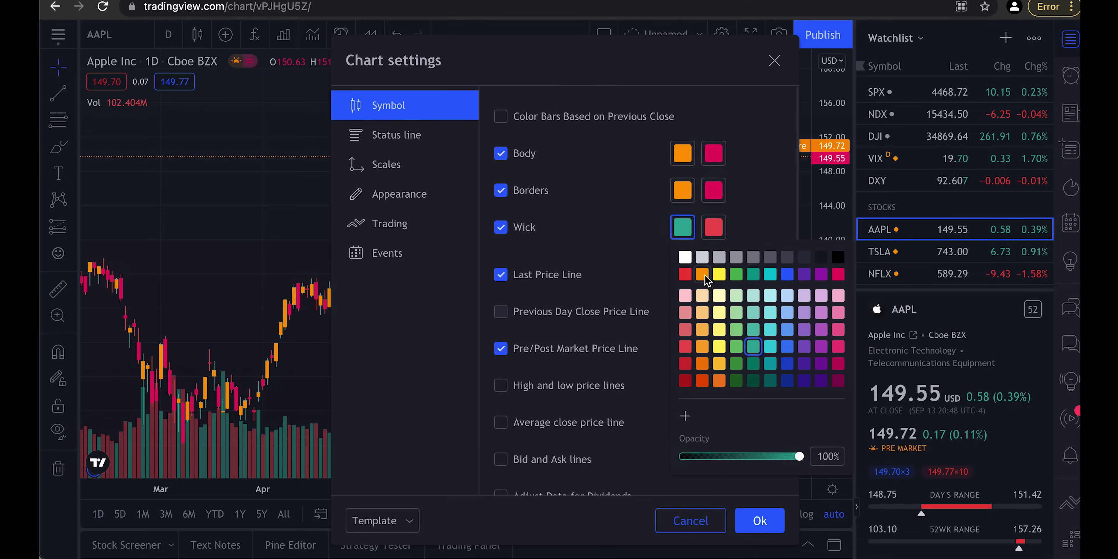
left_click(702, 274)
left_click(714, 227)
left_click(777, 233)
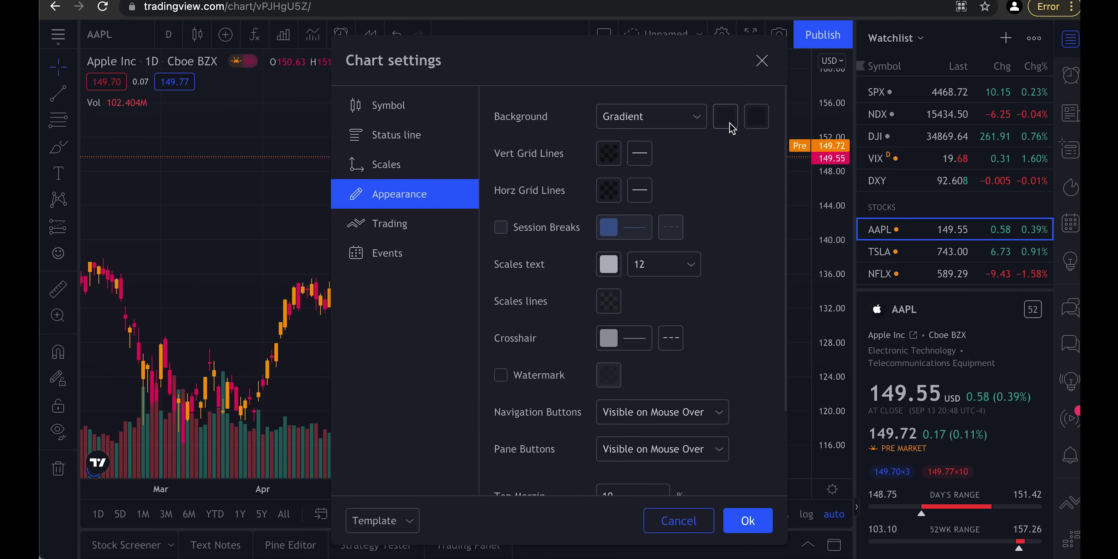
Give the chart background a light-blue gradient and apply the new colours
left_click(729, 123)
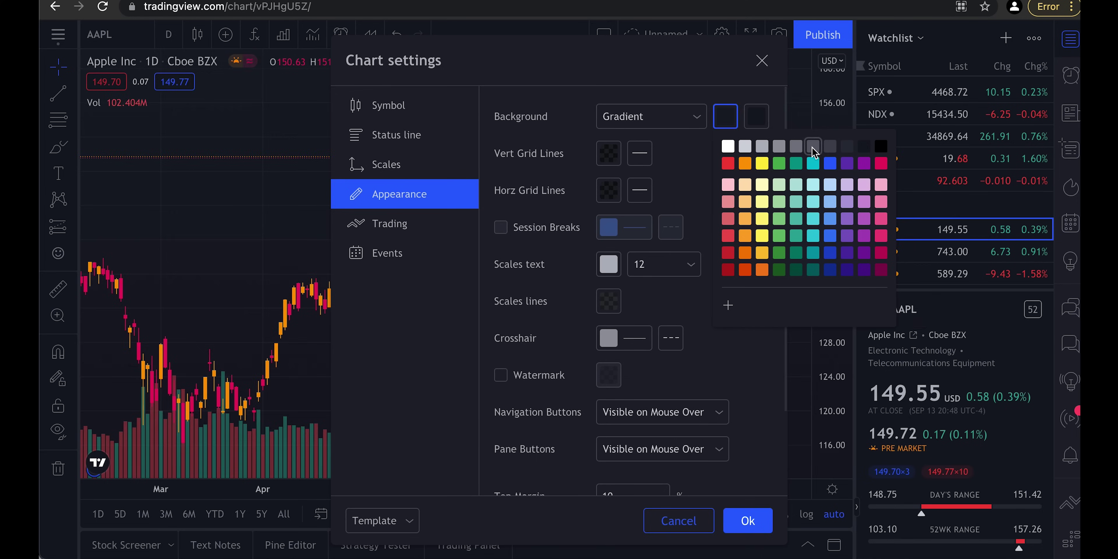
left_click(862, 163)
left_click(861, 203)
left_click(746, 521)
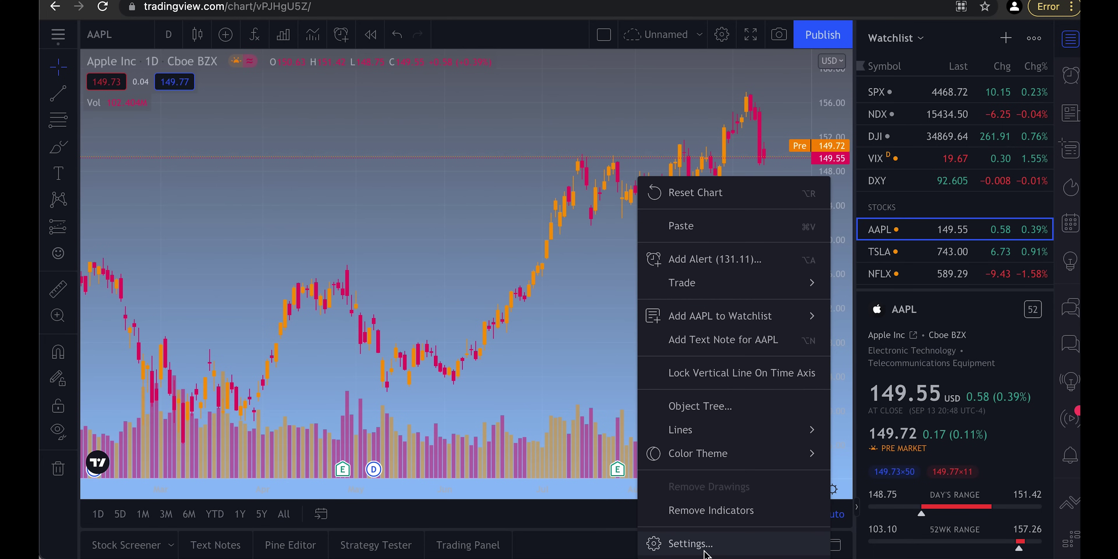
Review the candle colour settings in chart Settings, then close the dialog
left_click(703, 548)
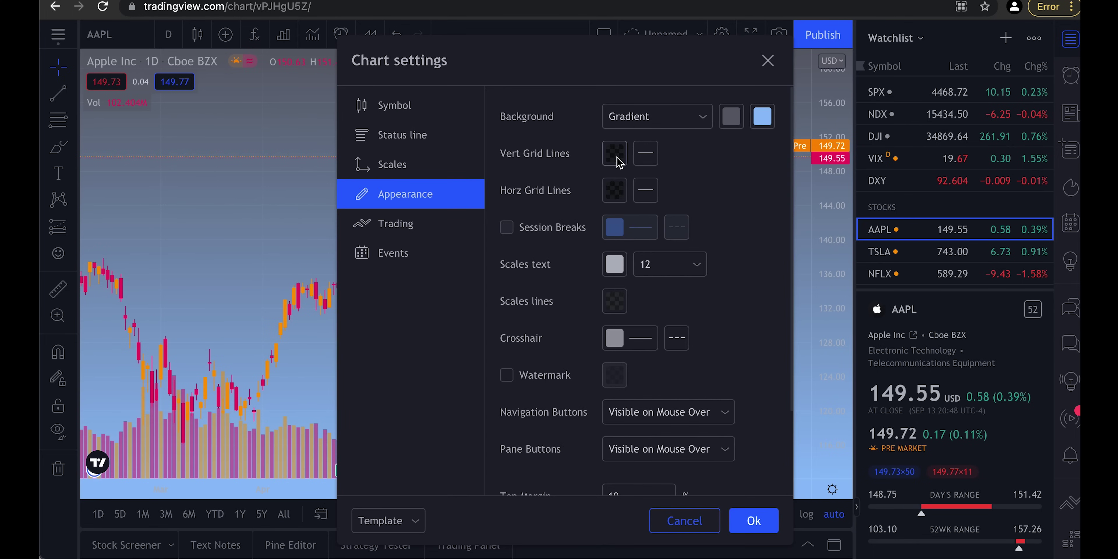
left_click(399, 110)
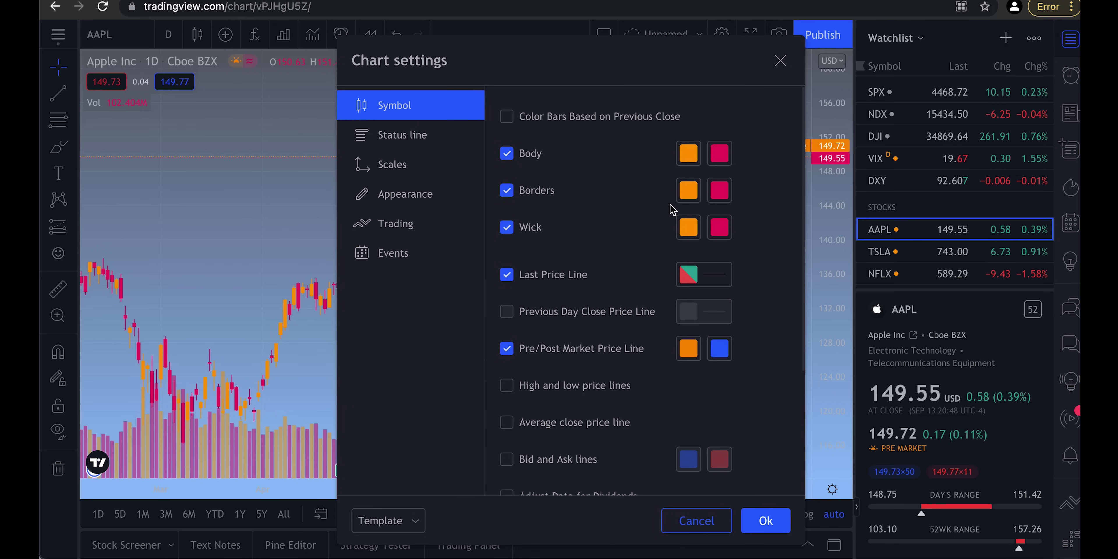
key("Escape")
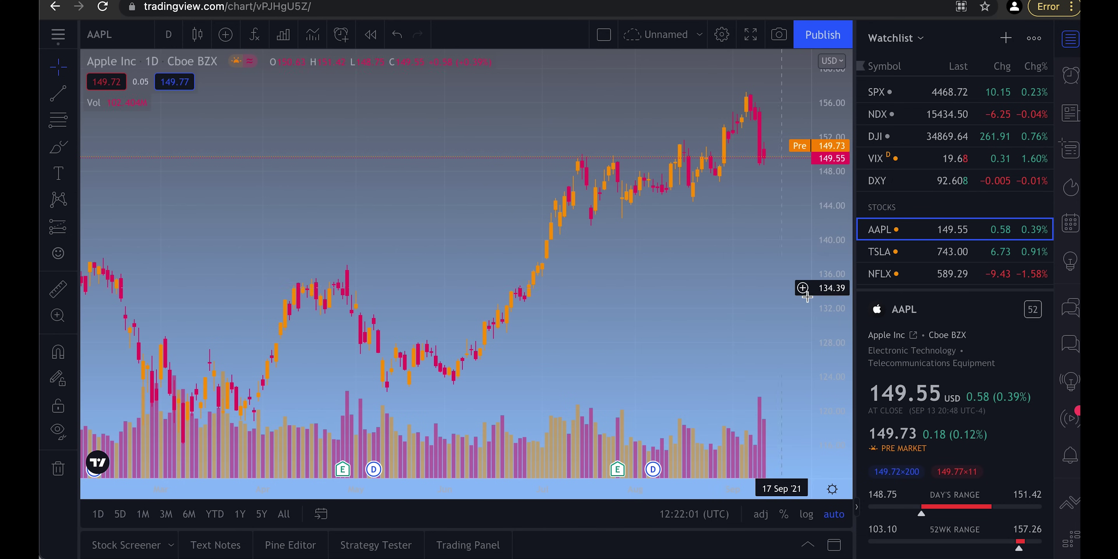
Set the vertical and horizontal grid lines to 0% opacity and apply
double_click(646, 266)
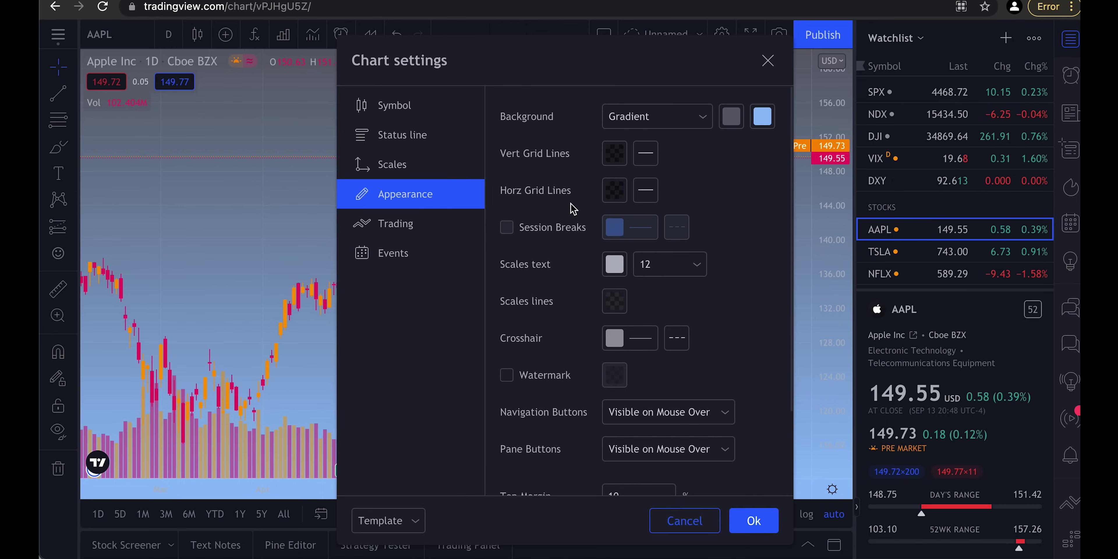
left_click(615, 154)
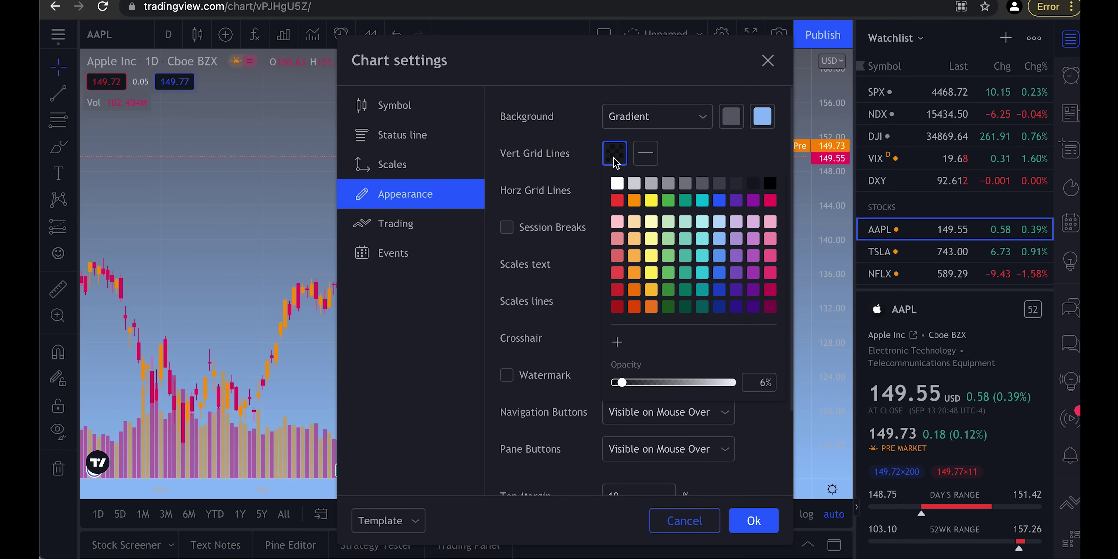
left_click(615, 190)
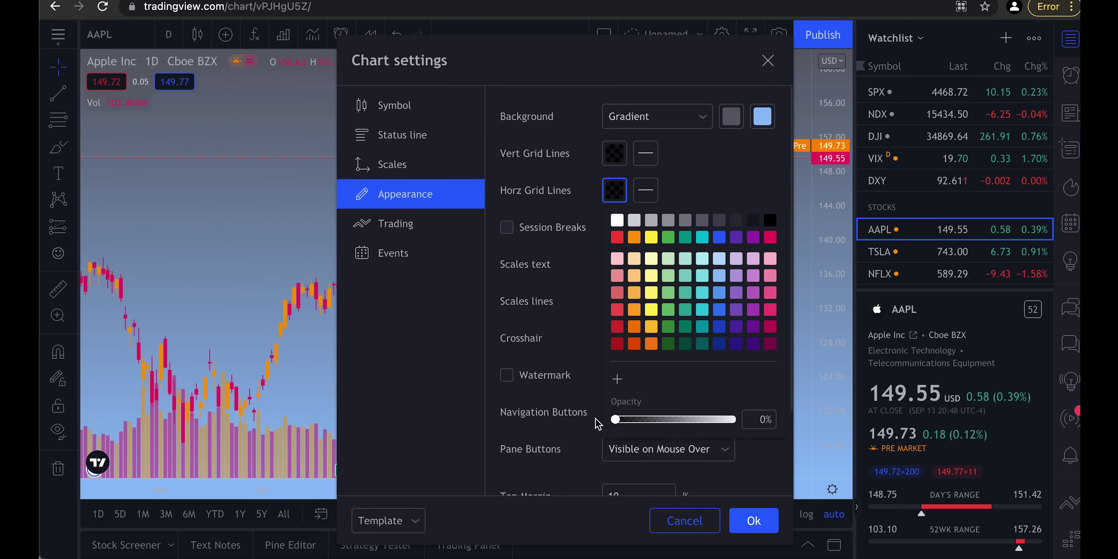
left_click(756, 523)
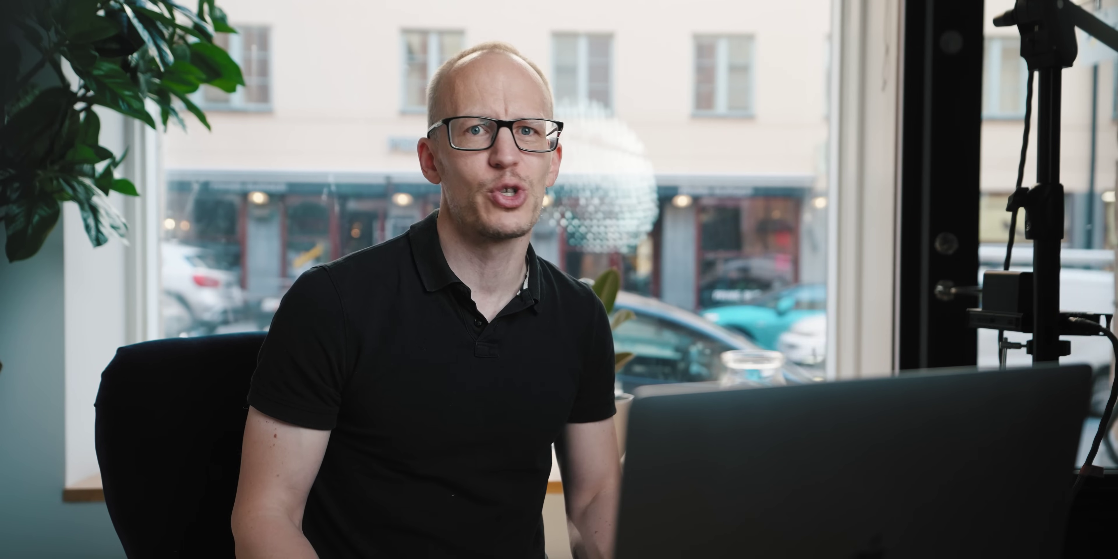
Save the current chart look as a new template and confirm Settings
left_click(418, 521)
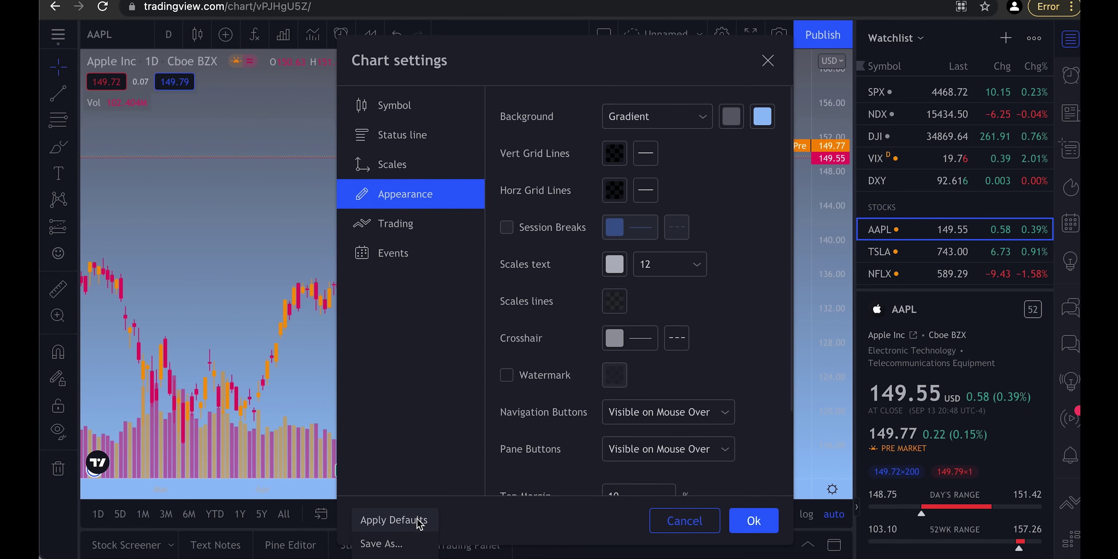
left_click(391, 543)
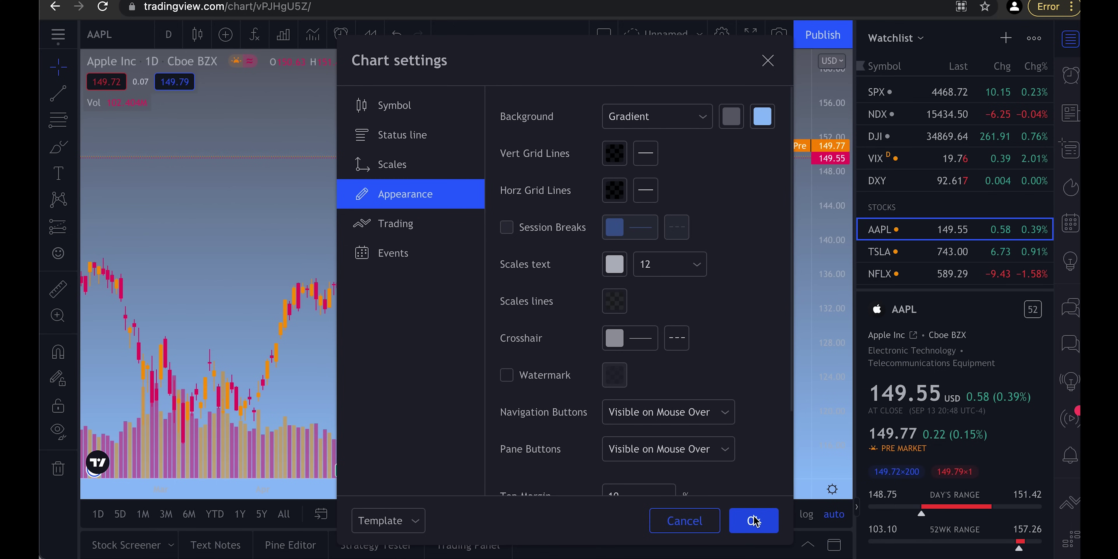
left_click(754, 521)
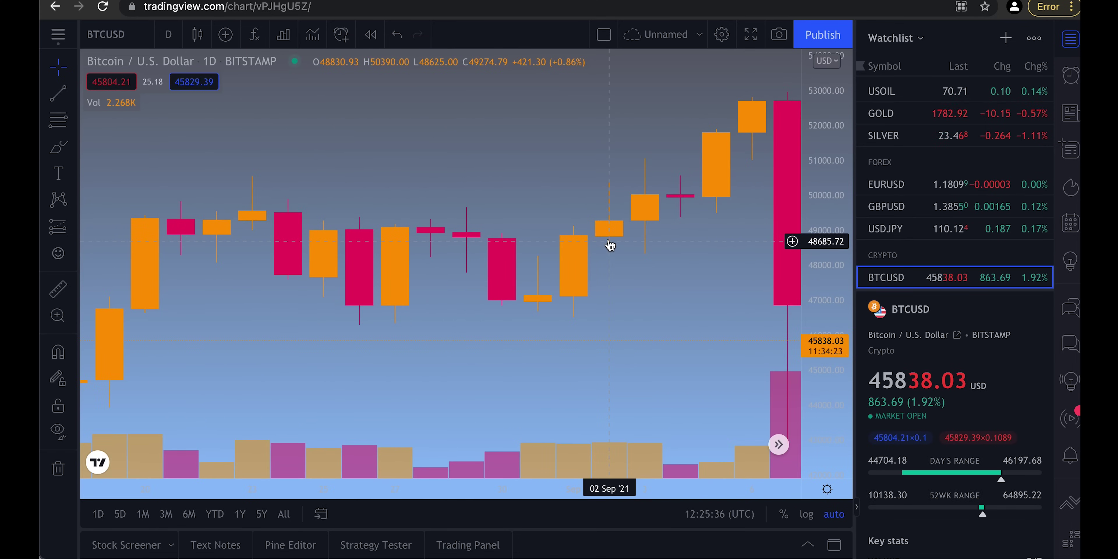
left_click(168, 34)
left_click(616, 244)
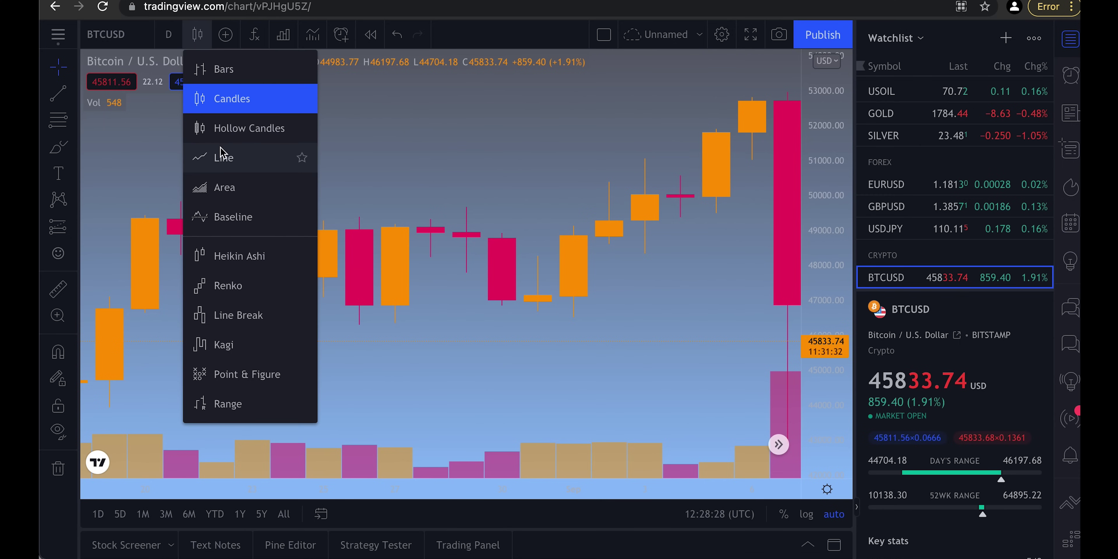
Switch the Bitcoin daily chart style to Line, then to OHLC Bars
left_click(222, 156)
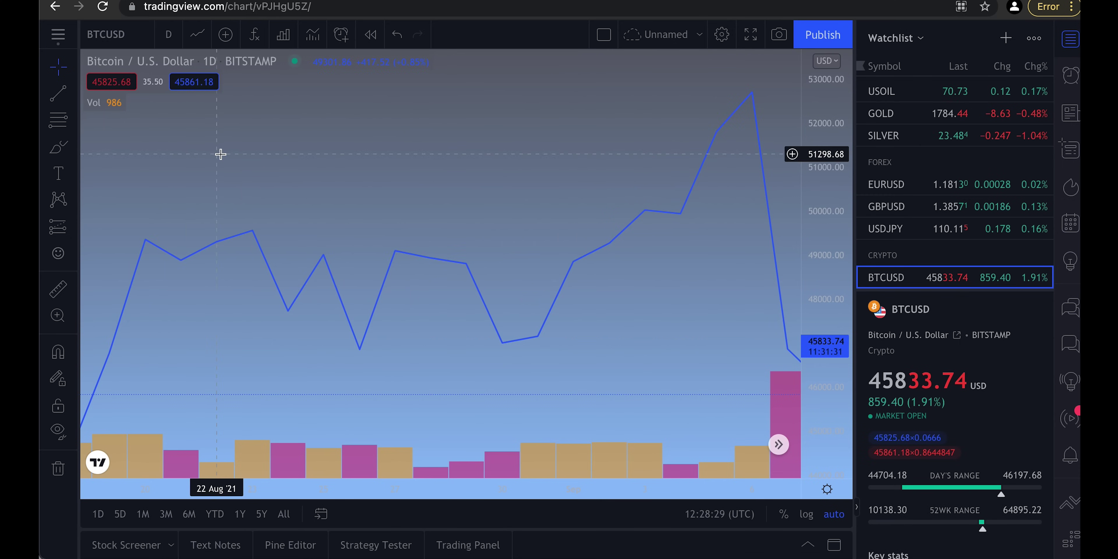
scroll(382, 243, "down", 5)
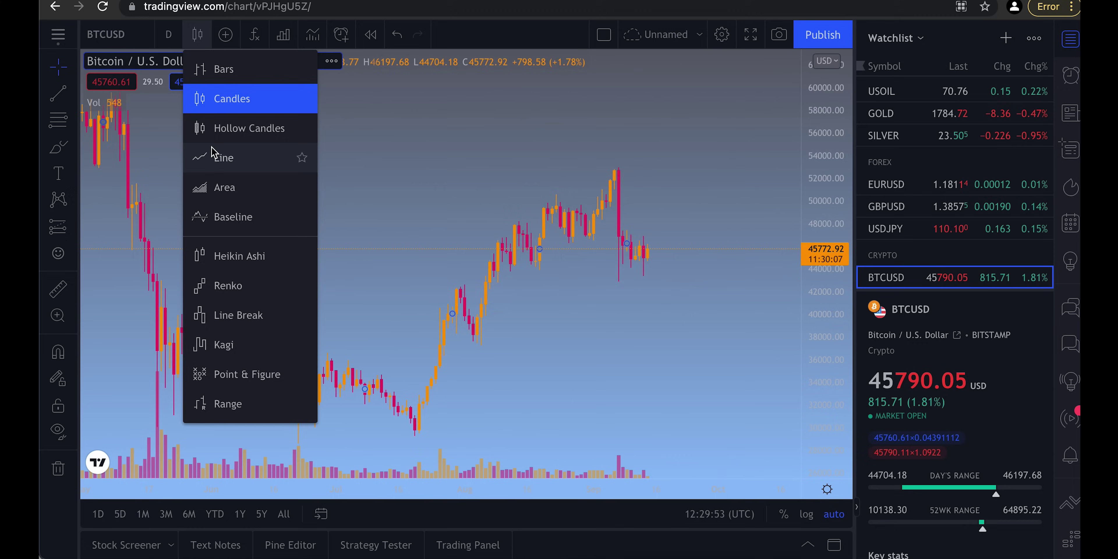
left_click(213, 159)
left_click(197, 35)
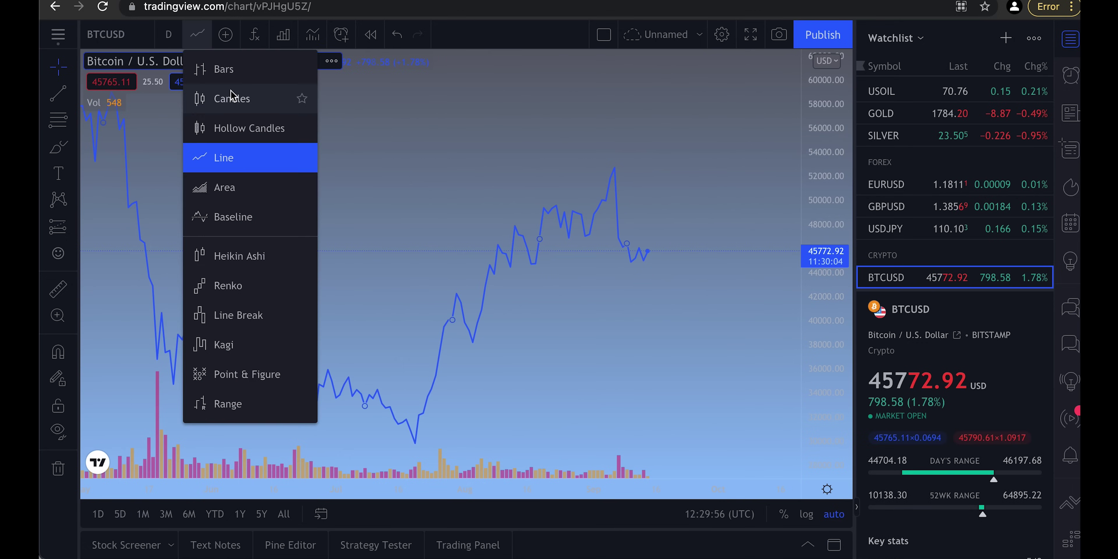
left_click(226, 71)
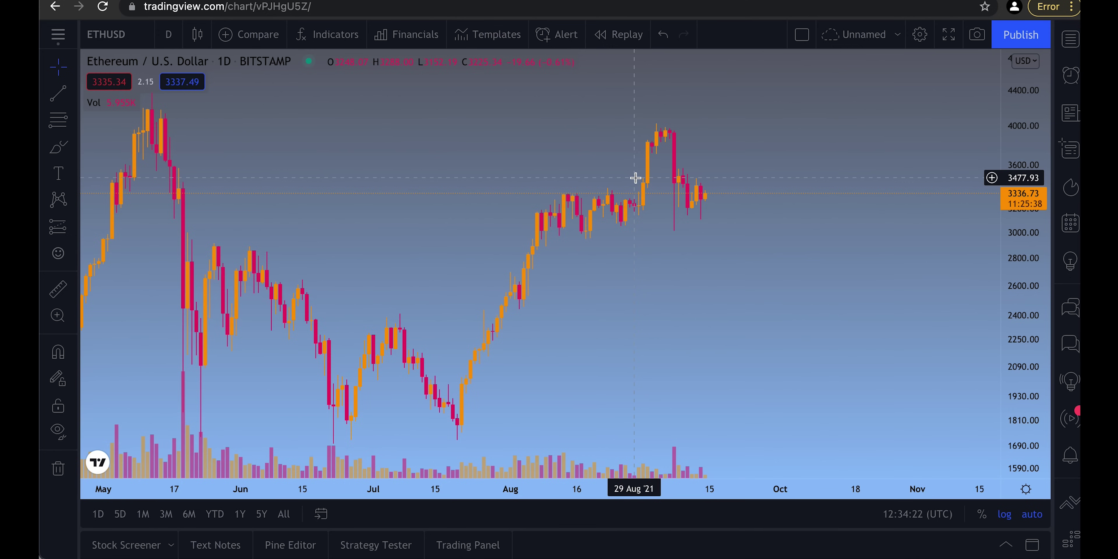
Invert the Ethereum price scale with Alt+I, zoom out, then flip it back upright
scroll(635, 177, "up", 4)
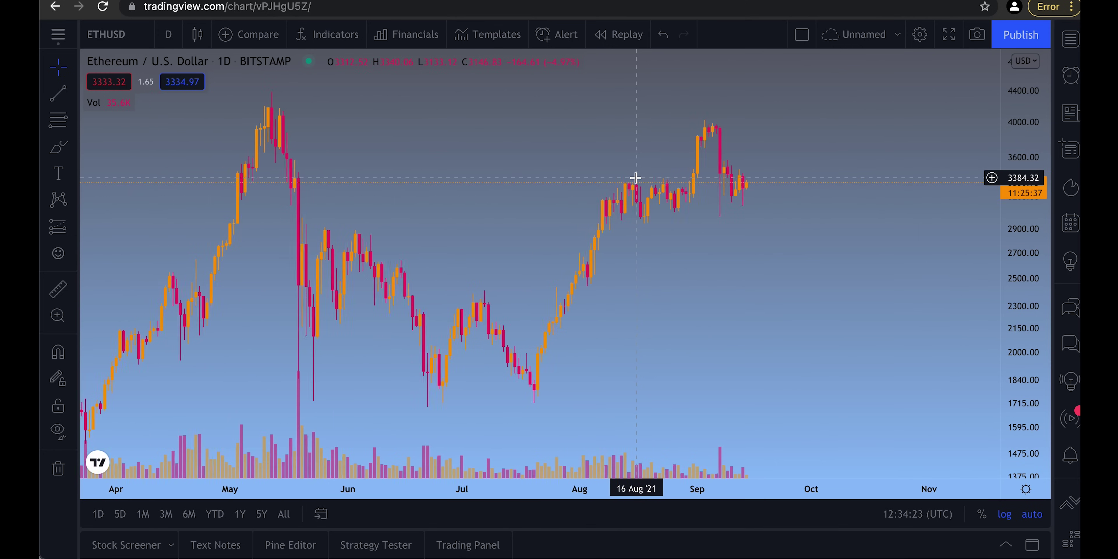
key("alt+i")
scroll(635, 178, "down", 5)
scroll(635, 178, "down", 3)
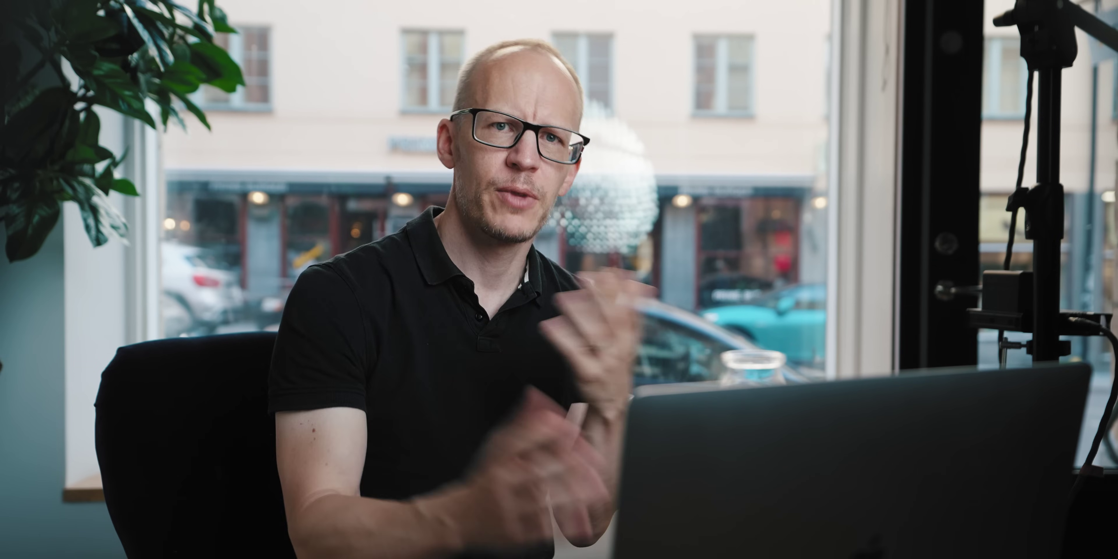
key("alt+i")
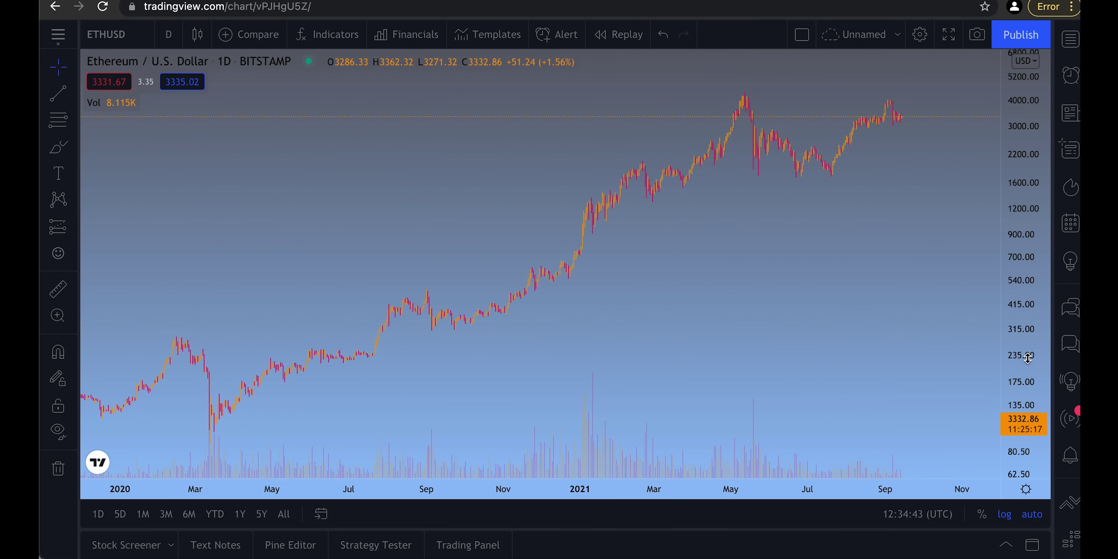
Search BTCUSD and add the BITSTAMP BTCUSD pair to the watchlist
left_click(1072, 40)
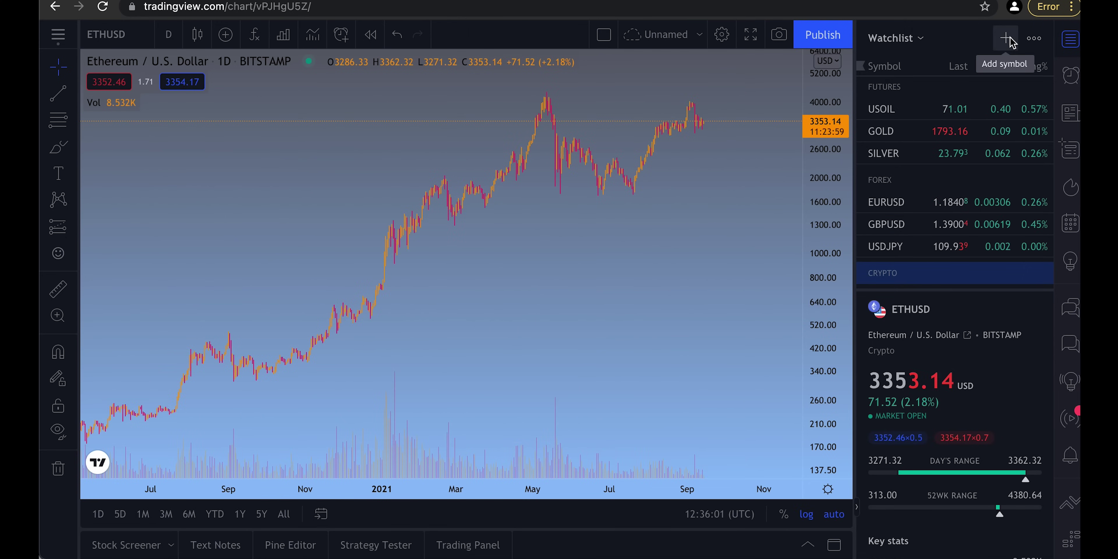
left_click(1006, 39)
type("BTCUSD")
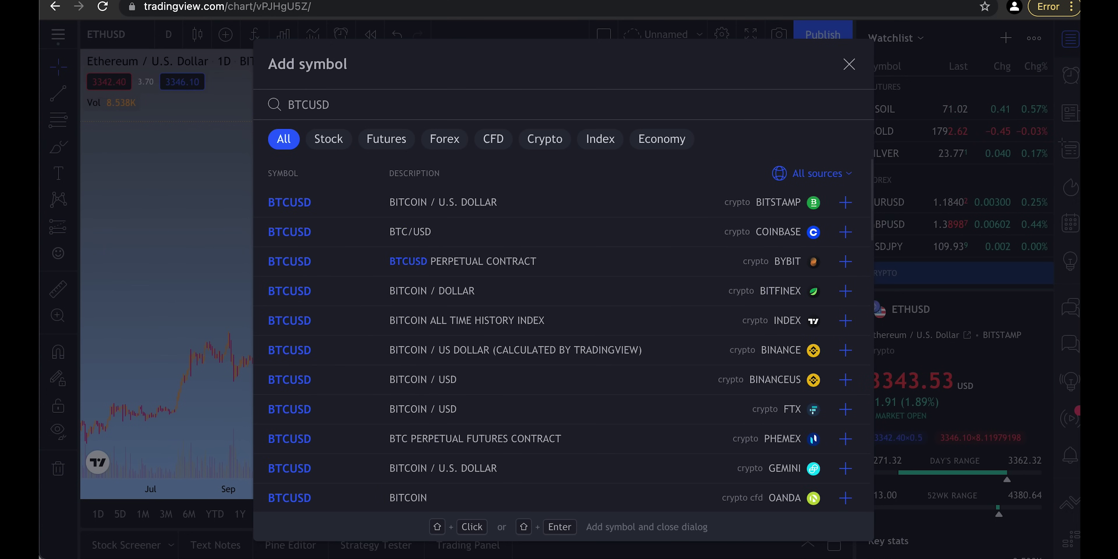
left_click(844, 203)
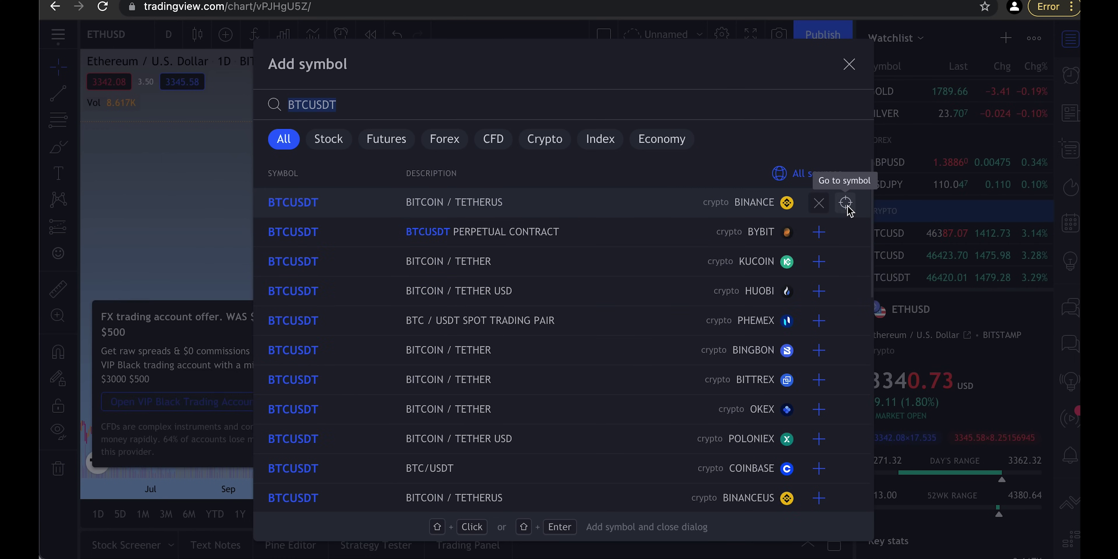
left_click(881, 217)
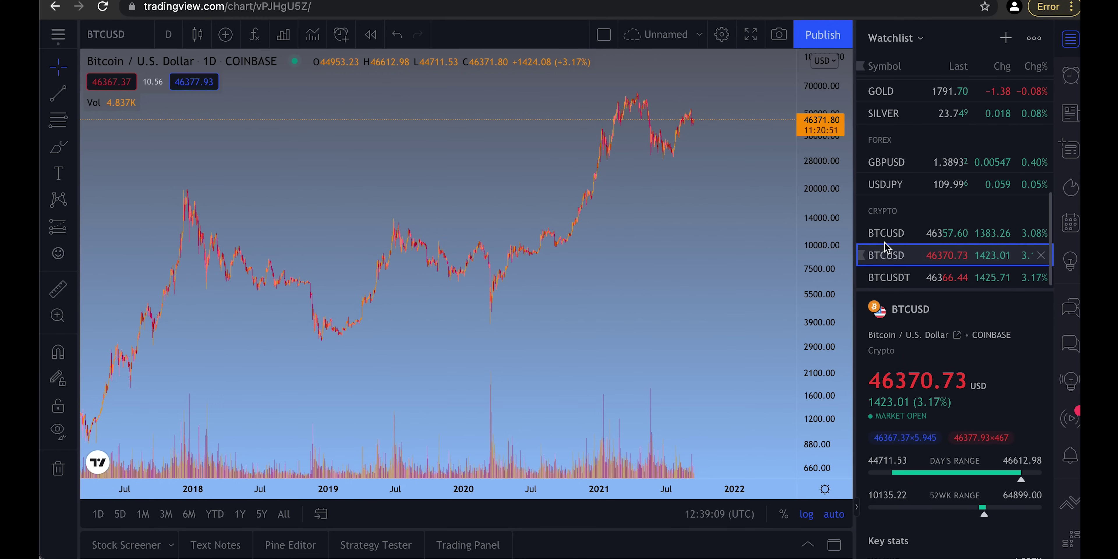
Chart the BITSTAMP Bitcoin pair, scroll back in time, then switch to Coinbase BTCUSD
left_click(886, 233)
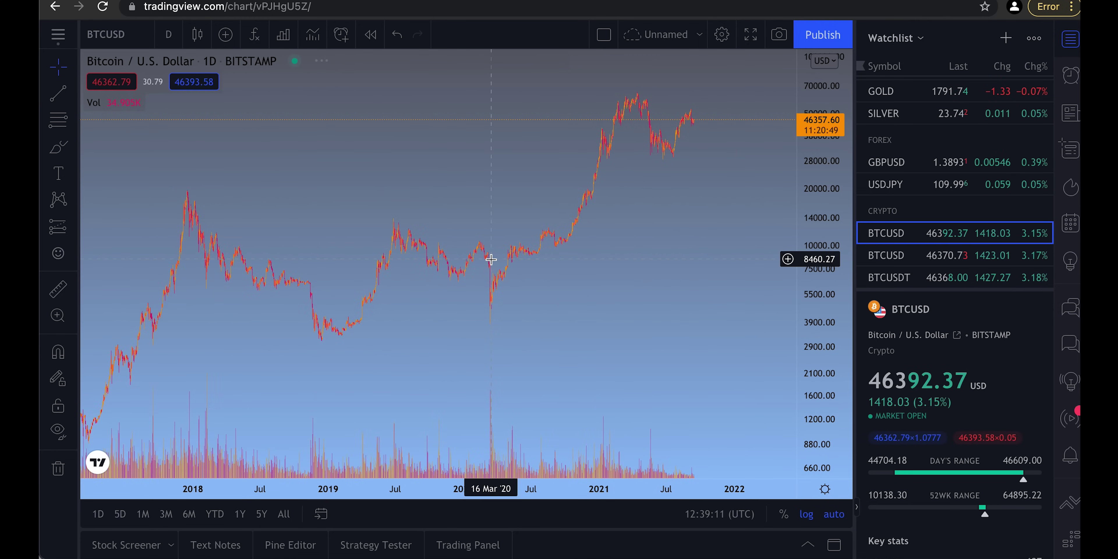
scroll(491, 260, "left", 20)
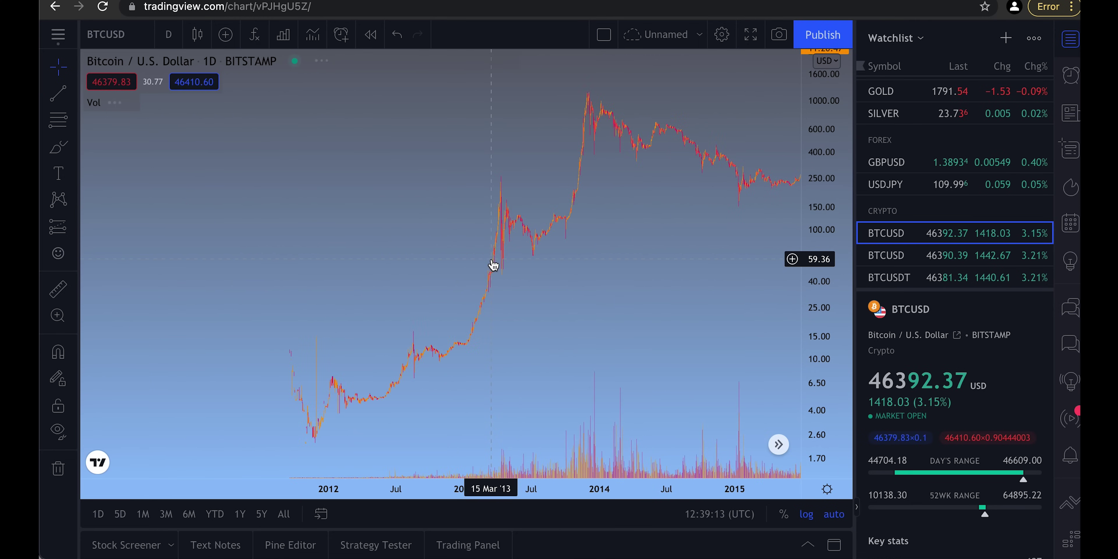
scroll(490, 260, "left", 2)
key("Down")
scroll(582, 311, "right", 10)
scroll(581, 311, "left", 5)
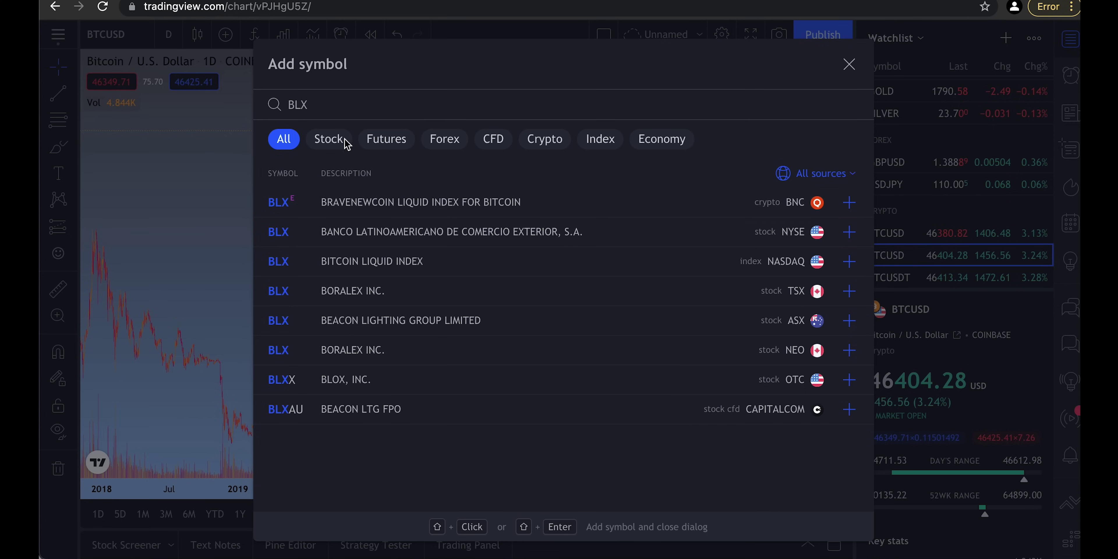
Add the BraveNewCoin BLX index to the watchlist
left_click(850, 203, "shift")
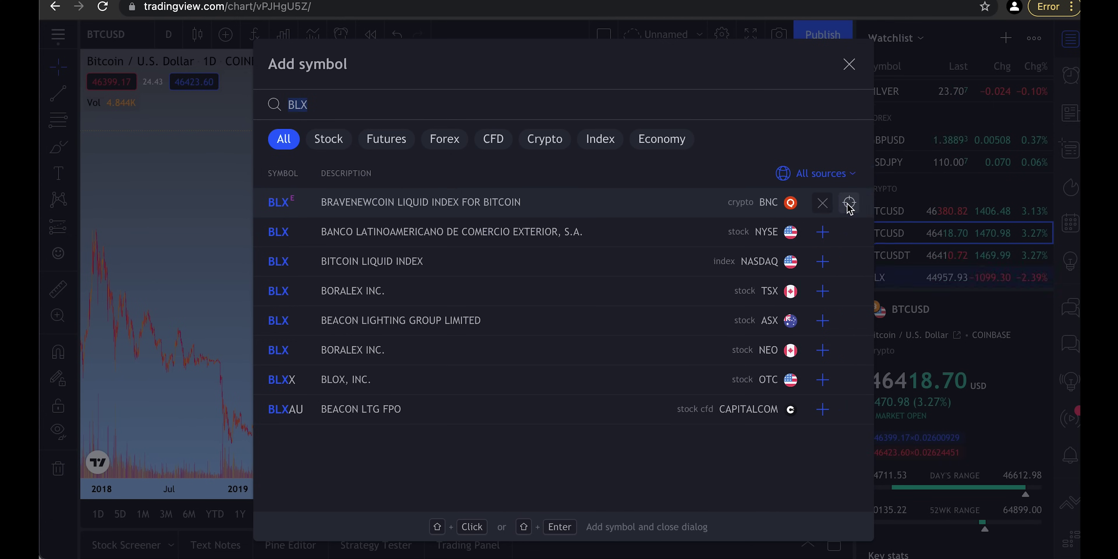
scroll(492, 339, "up", 2)
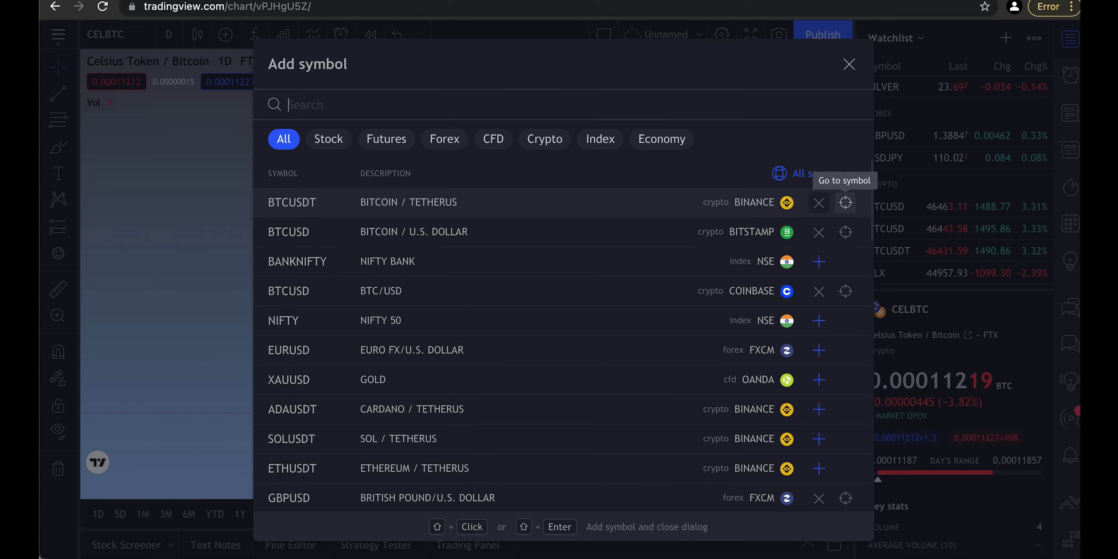
Add the Bittrex CELBTC and CELUSDT pairs to the watchlist and chart each new row
type("CEL")
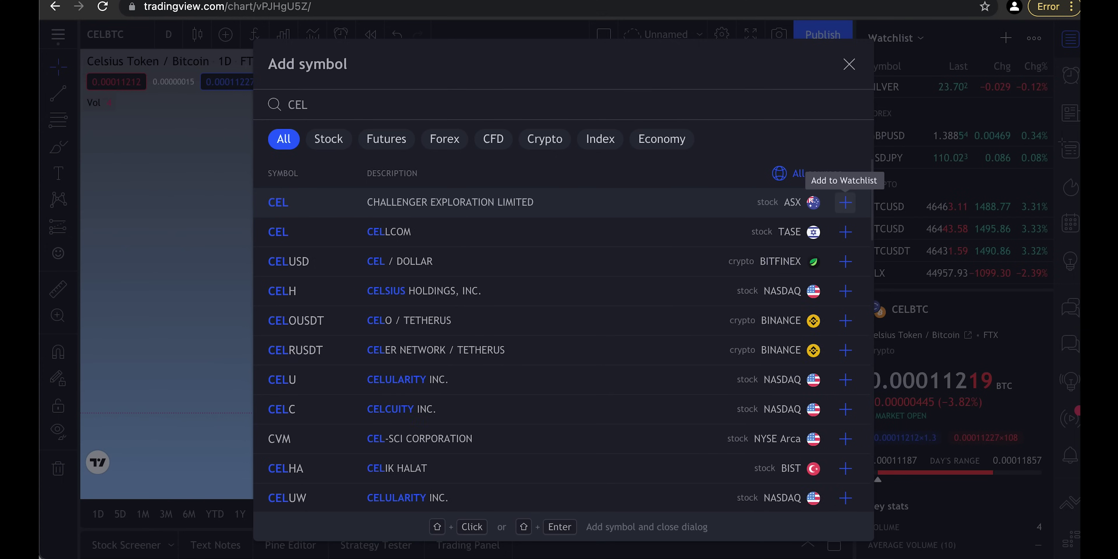
type("BTC")
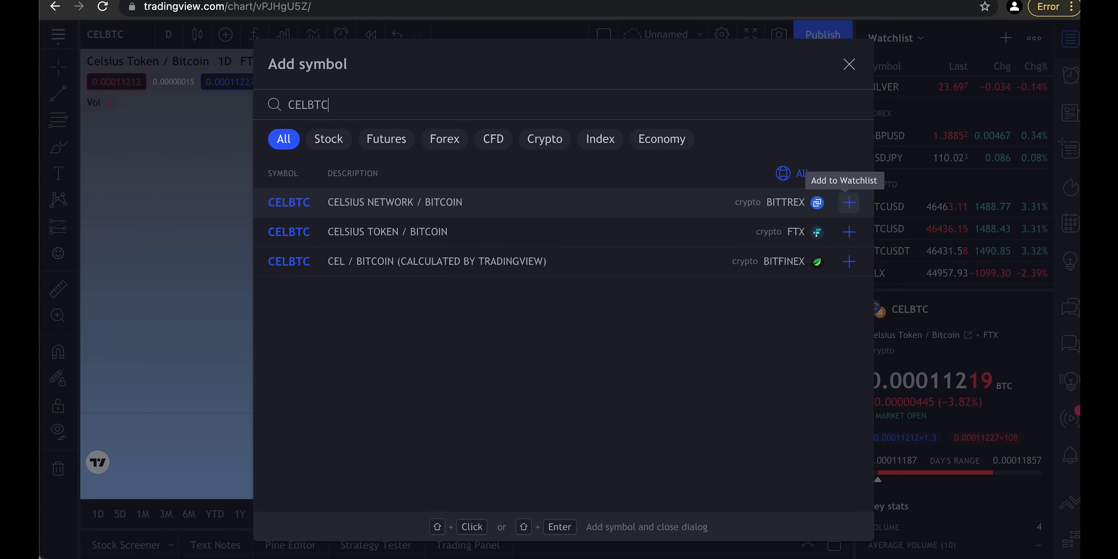
left_click(850, 203)
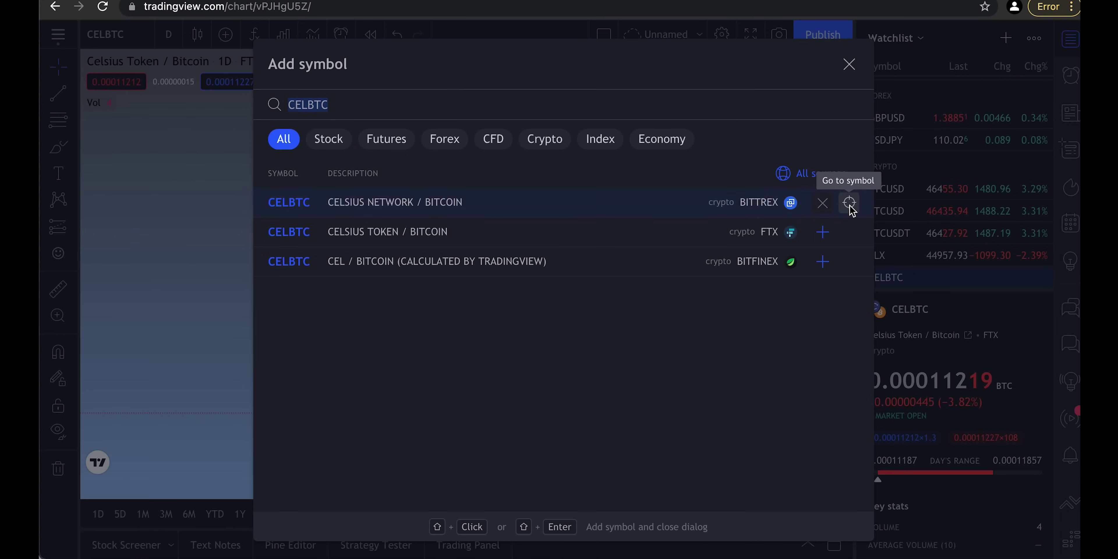
key("BackSpace")
key("BackSpace")
key("BackSpace")
type("USD")
left_click(849, 265)
left_click(894, 275)
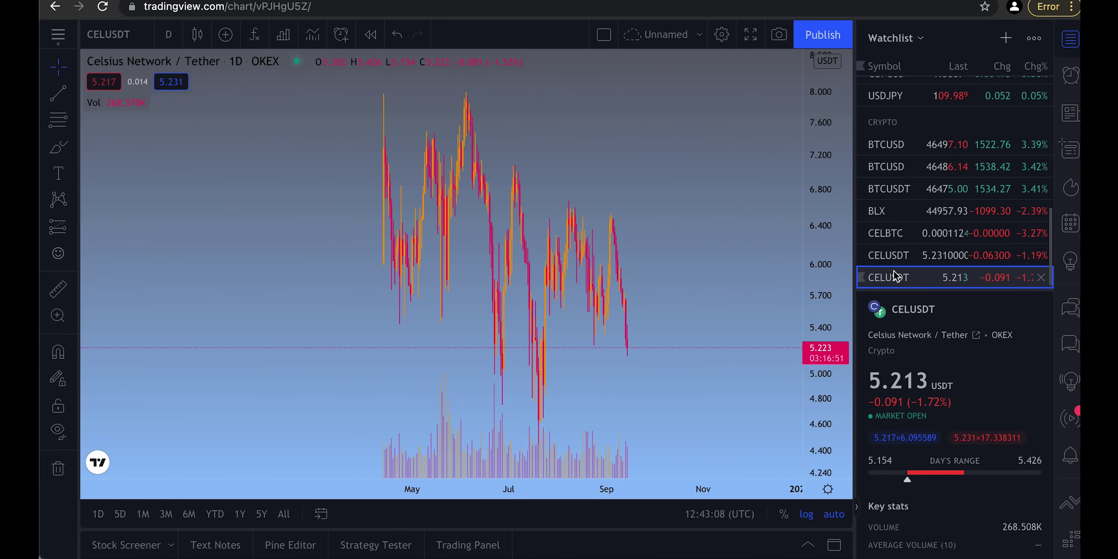
left_click(889, 256)
left_click(887, 236)
Add the BTC.D dominance index to the watchlist and chart it
type("BTC.D")
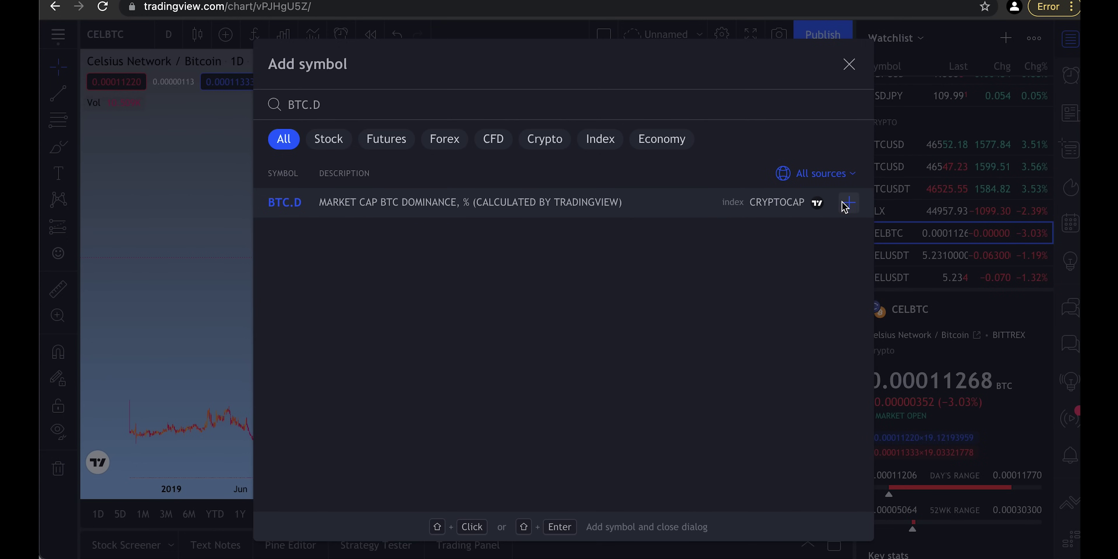
left_click(850, 203)
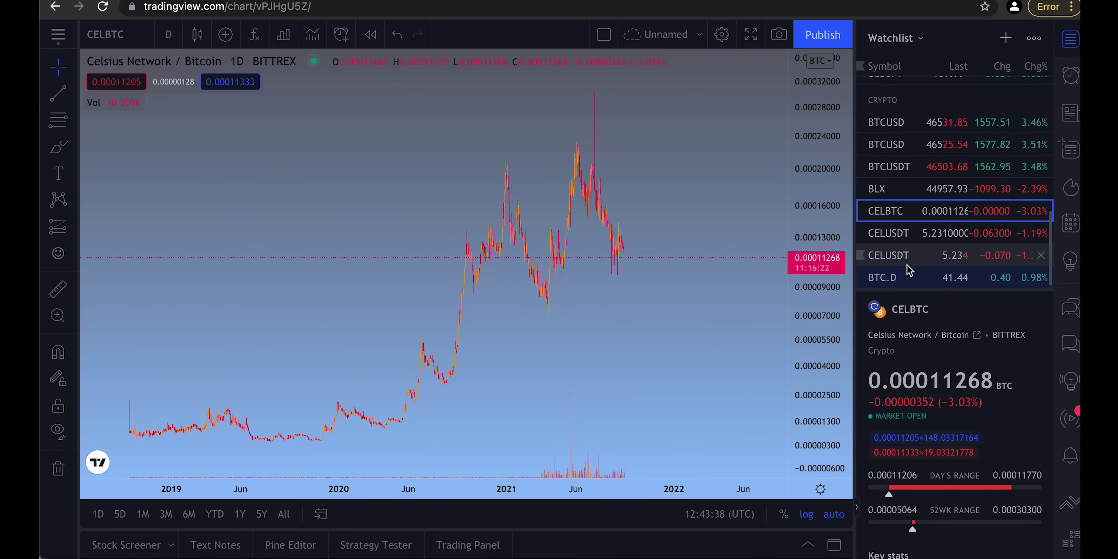
left_click(886, 277)
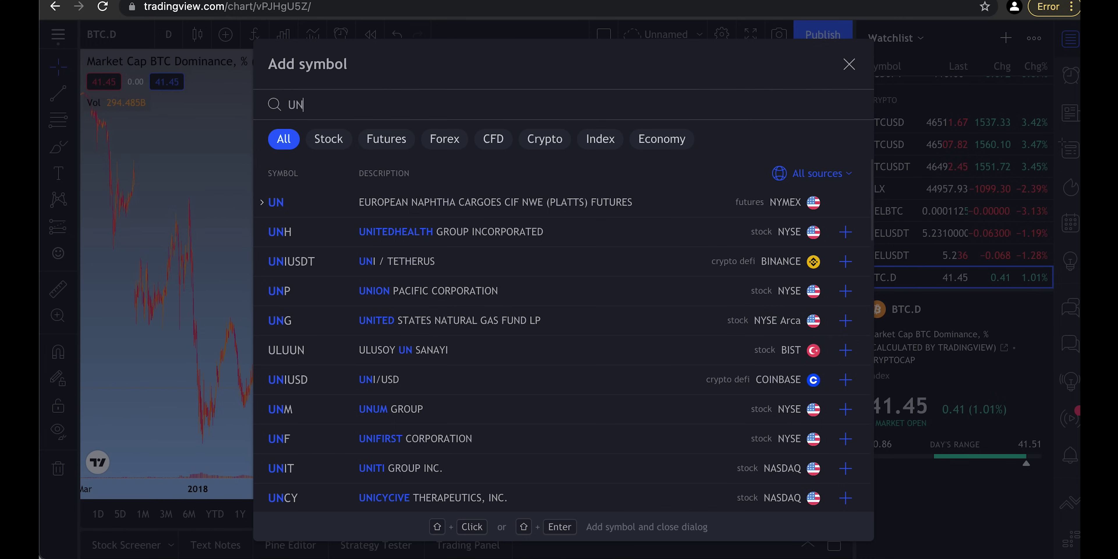
Search UNISWAP: in Add symbol and add the HEXUSDC pair to the watchlist
type("ISWAP:")
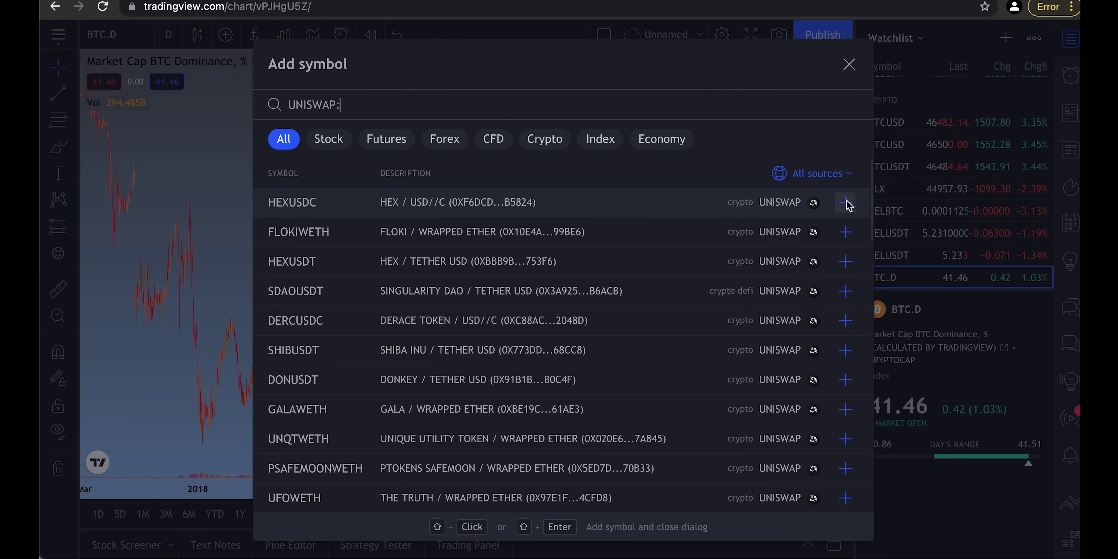
left_click(846, 203)
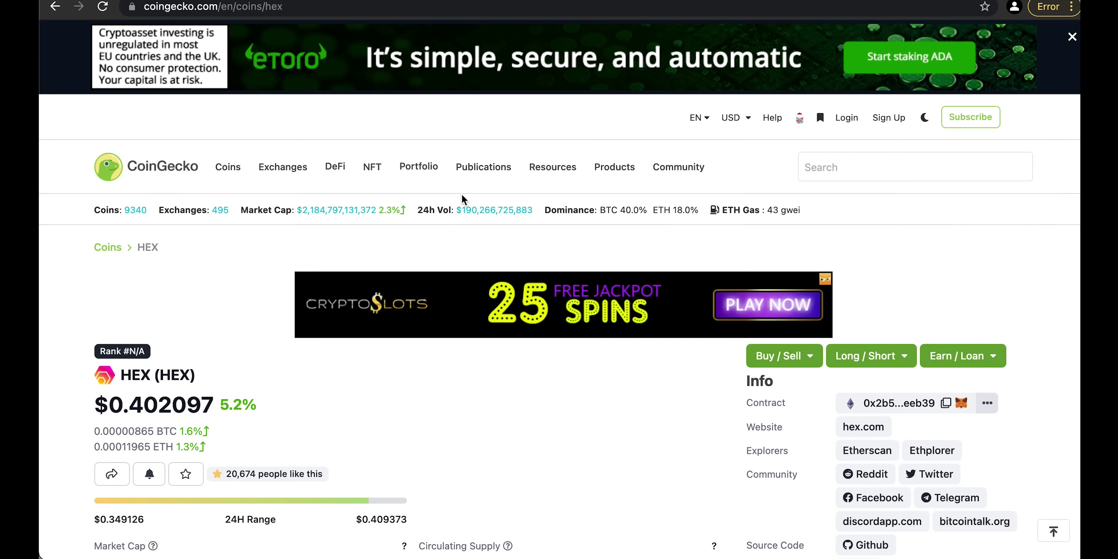
Show the Markets tab on CoinGecko's HEX page to list its spot trading pairs
scroll(462, 194, "down", 6)
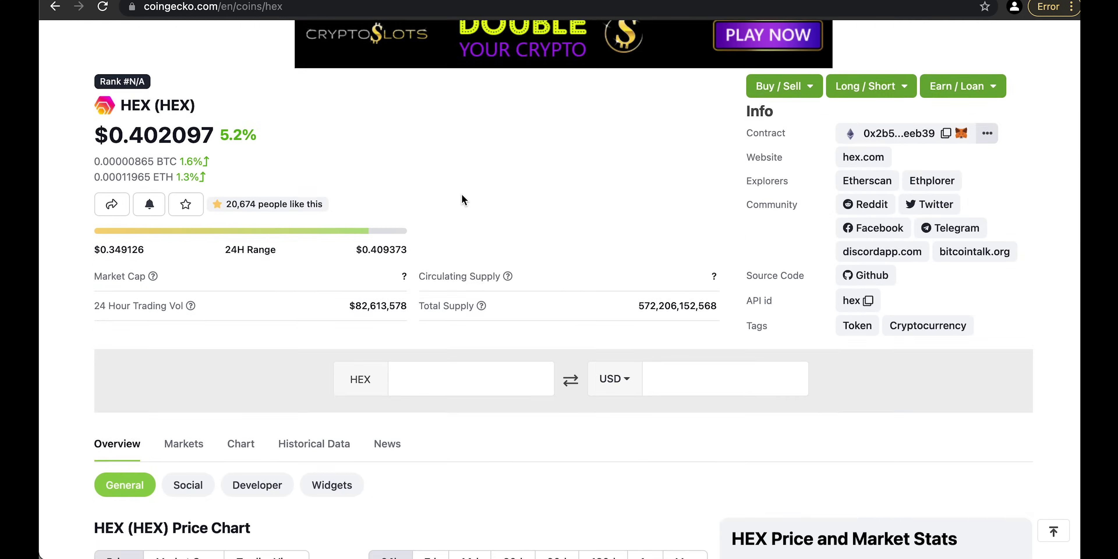
scroll(462, 194, "down", 5)
left_click(184, 237)
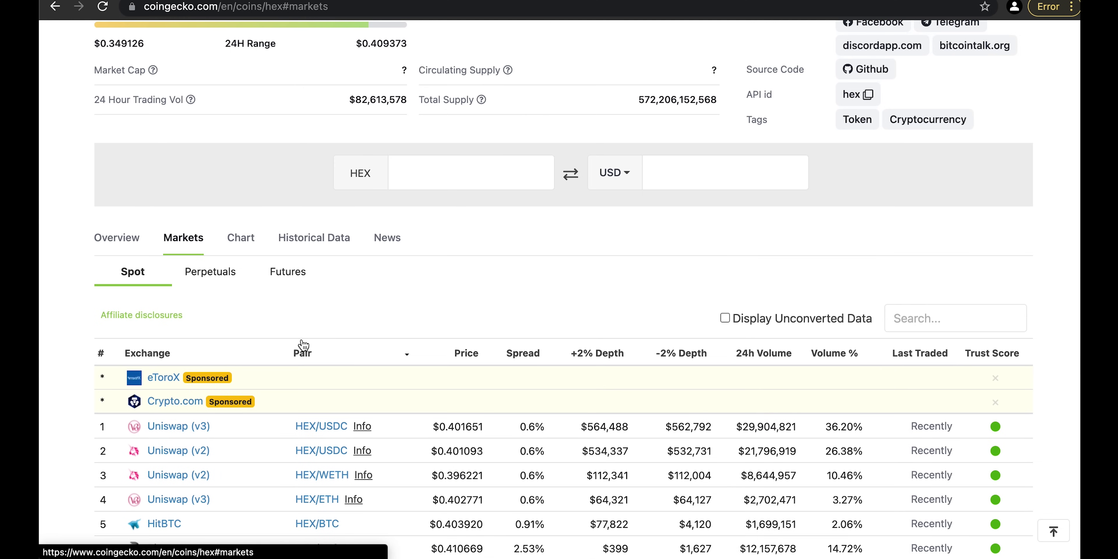
scroll(304, 345, "down", 7)
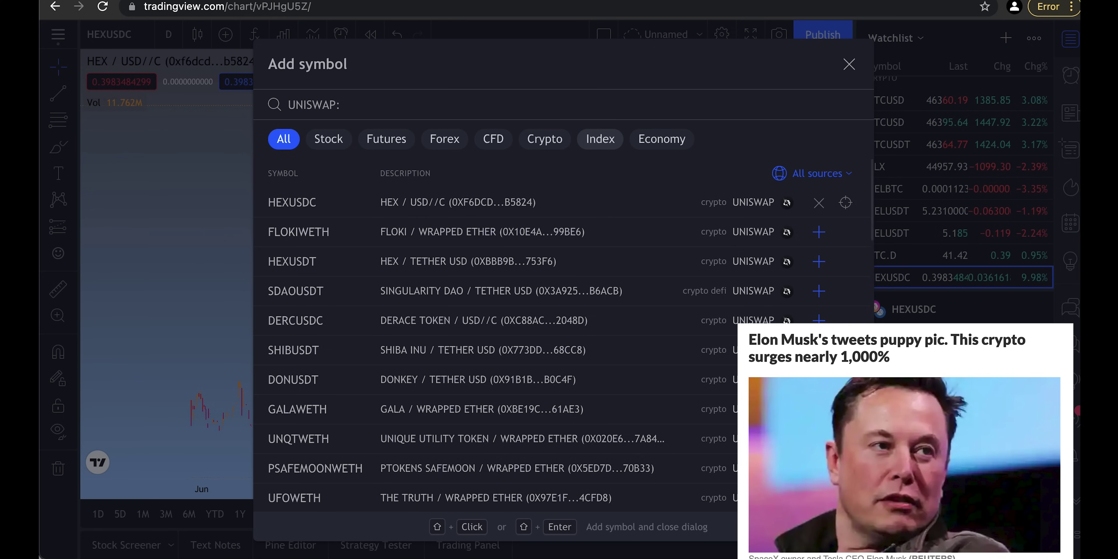
Search UNISWAP:FLOKI in the Add symbol dialog
type("FLOKI")
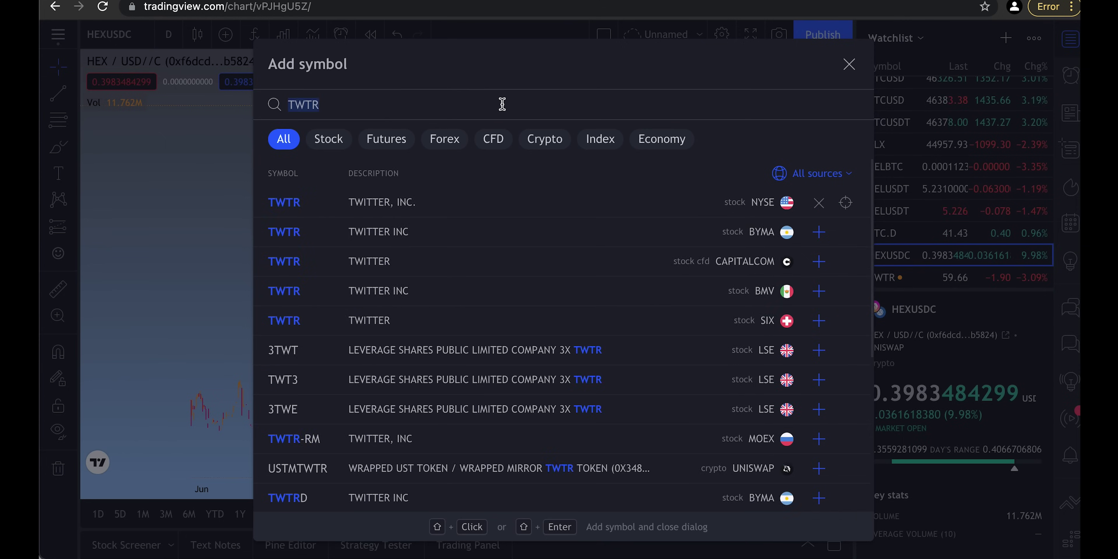
Add AMZN, GOOG and Tencent TCEHY to the watchlist
type("SONYAPPLAMZN")
left_click(761, 203)
type("GOO")
left_click(762, 203)
type("TCE")
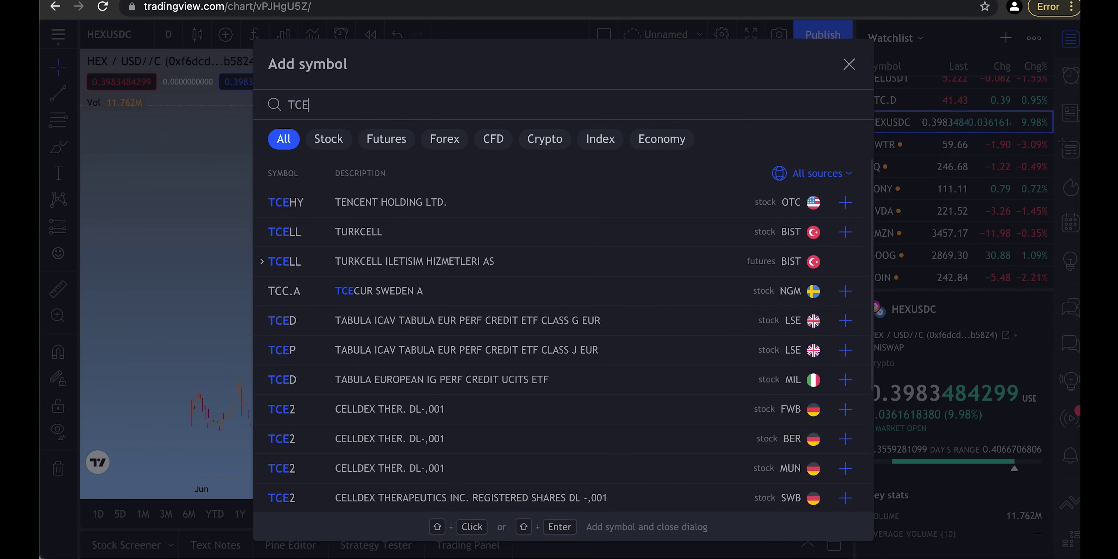
key("Escape")
left_click(882, 118)
Chart SQ, SONY, NVDA and AMZN in turn from the watchlist
left_click(881, 145)
left_click(882, 164)
left_click(881, 185)
left_click(882, 206)
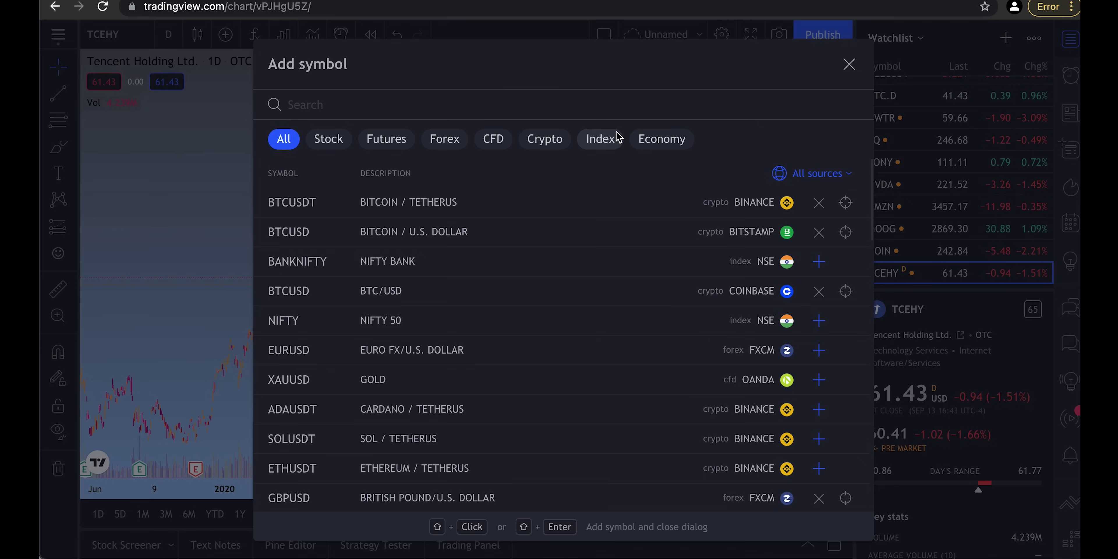
Add the indices IXIC, CN50USD and SHCOMP to the watchlist
type("SPX")
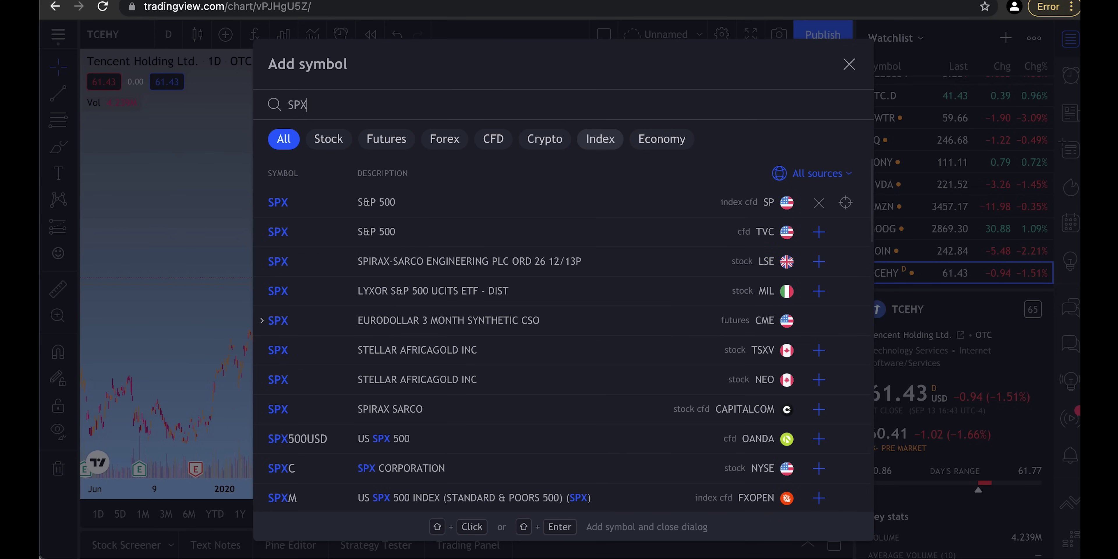
type("IXIC")
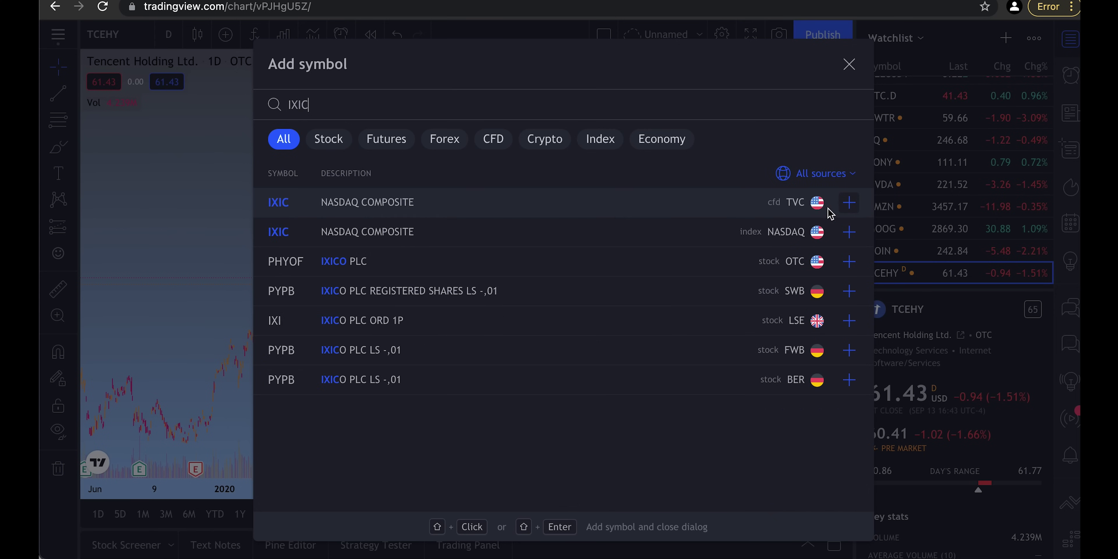
left_click(849, 202)
type("DJI")
type("CN50USD")
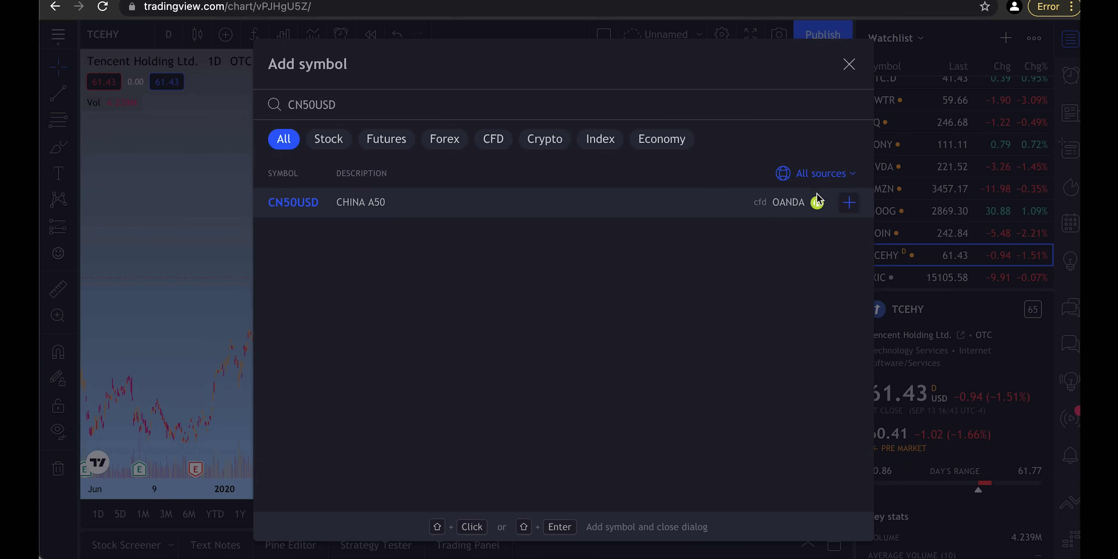
left_click(849, 202)
type("SHCOMP")
key("Return")
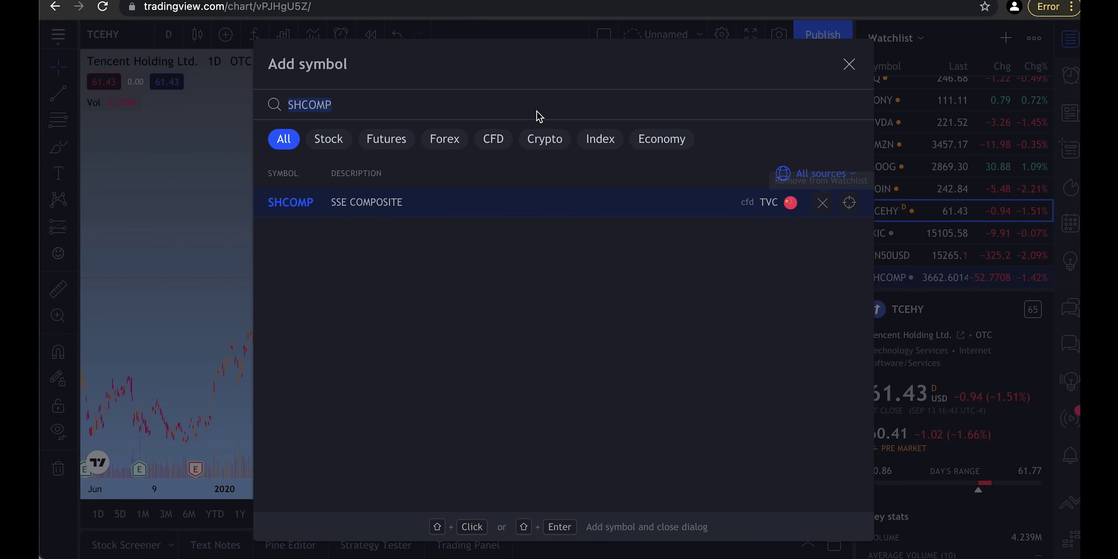
Add NIFTY 50 and Nikkei 225, then move SPX between TCEHY and IXIC
type("NIFTY")
left_click(846, 203)
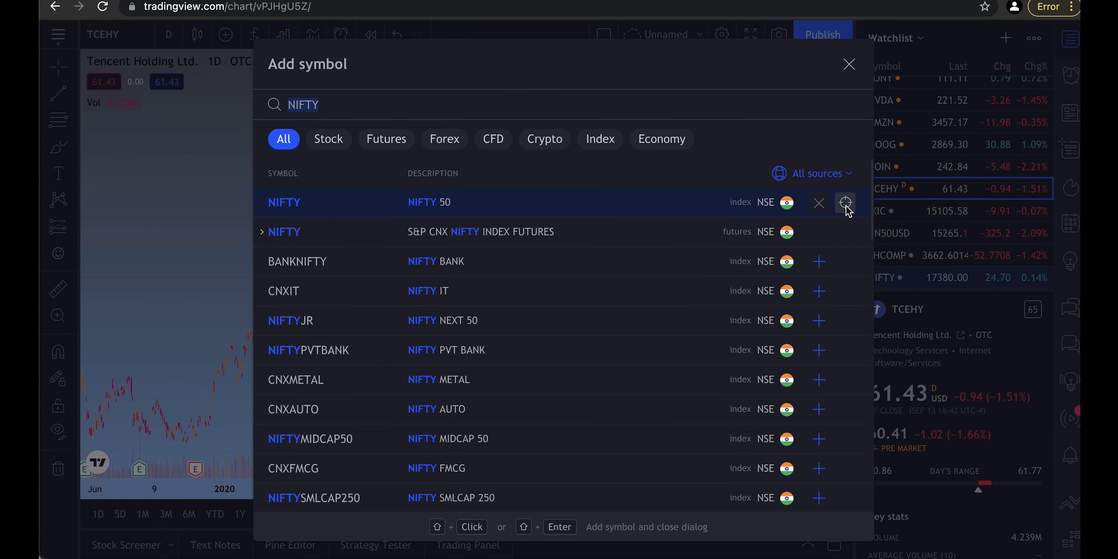
type("NIKKEI")
left_click(846, 232, "shift")
scroll(889, 431, "down", 15)
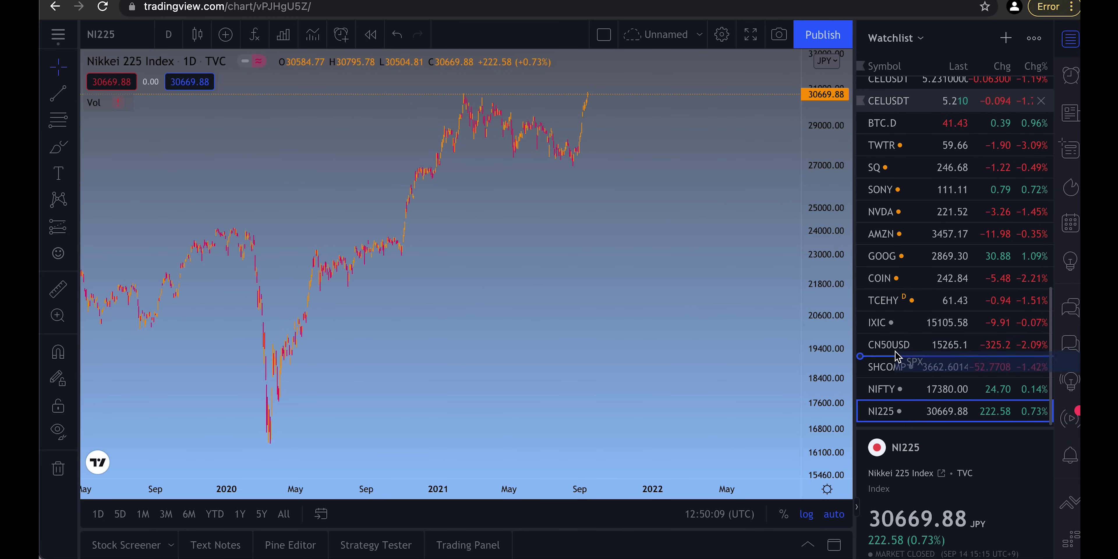
left_click_drag(898, 357, 898, 312)
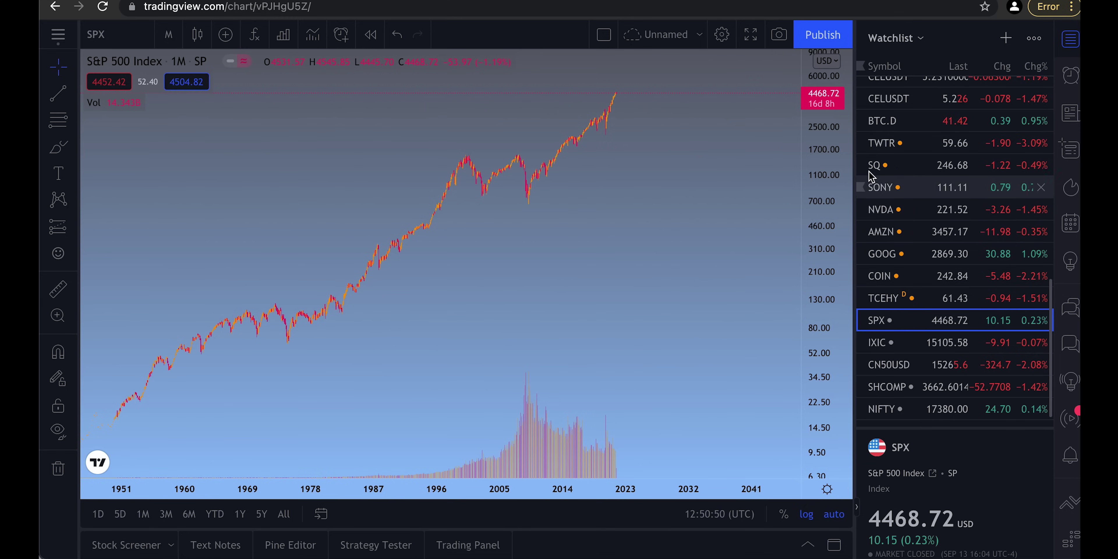
Mark TWTR with a red flag in the watchlist
left_click(862, 145)
scroll(881, 217, "up", 12)
scroll(890, 282, "down", 11)
scroll(898, 323, "up", 5)
scroll(881, 320, "up", 1)
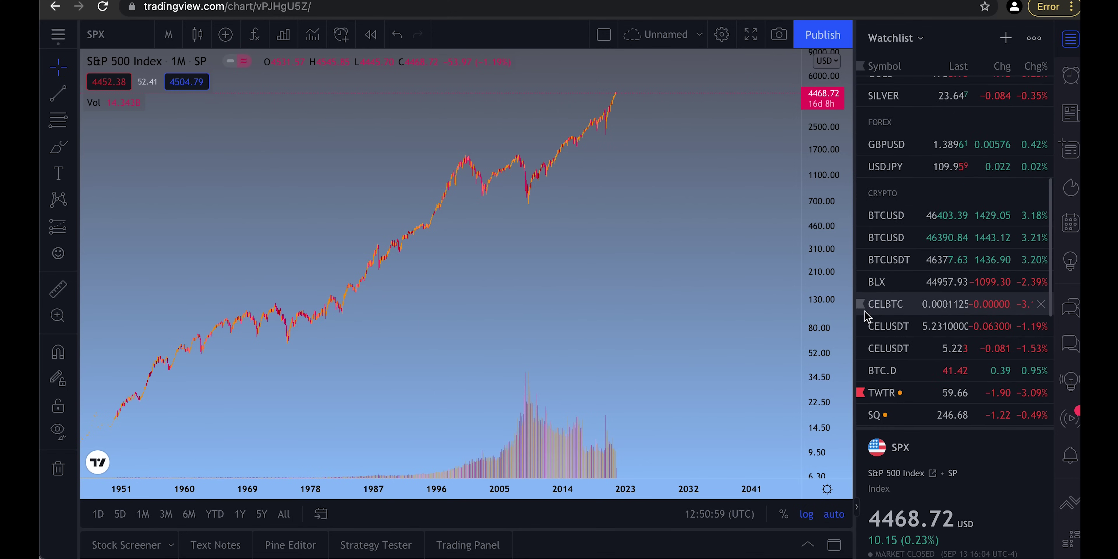
scroll(863, 311, "up", 2)
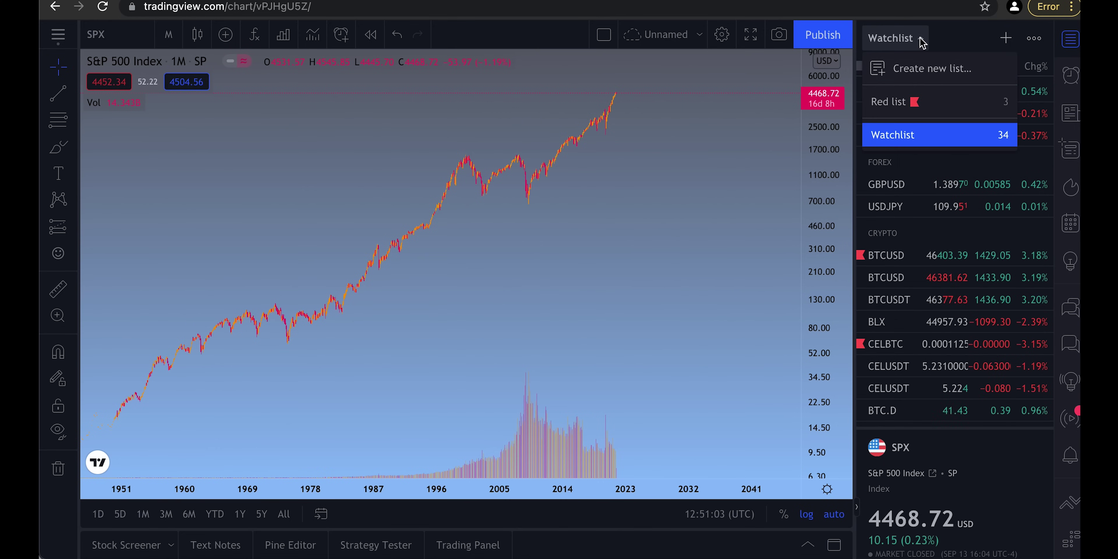
Switch to the Red list and chart BTCUSD, TWTR and CELBTC from it
left_click(889, 103)
left_click(886, 137)
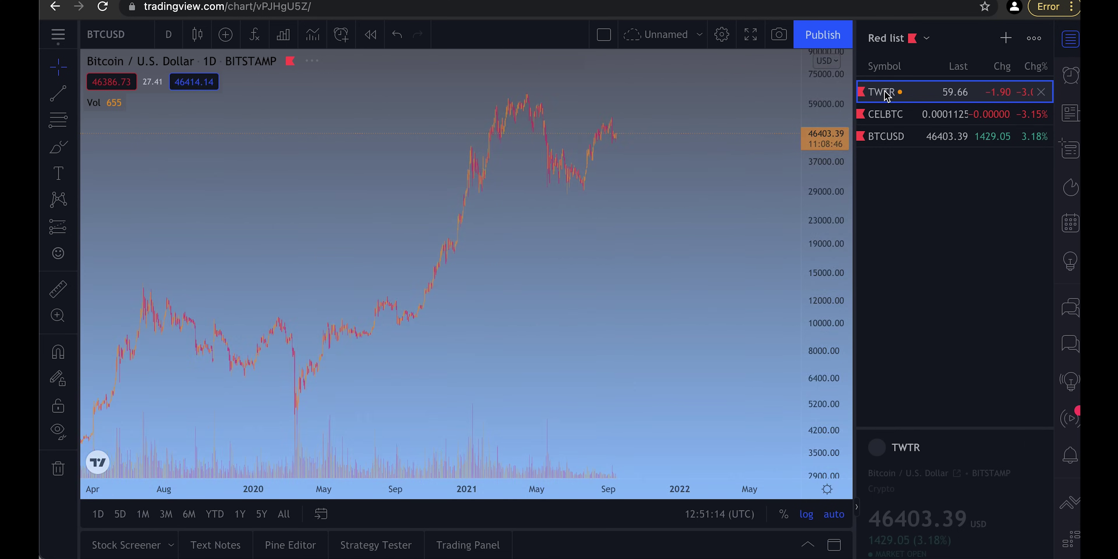
left_click(884, 91)
left_click(886, 115)
left_click(887, 135)
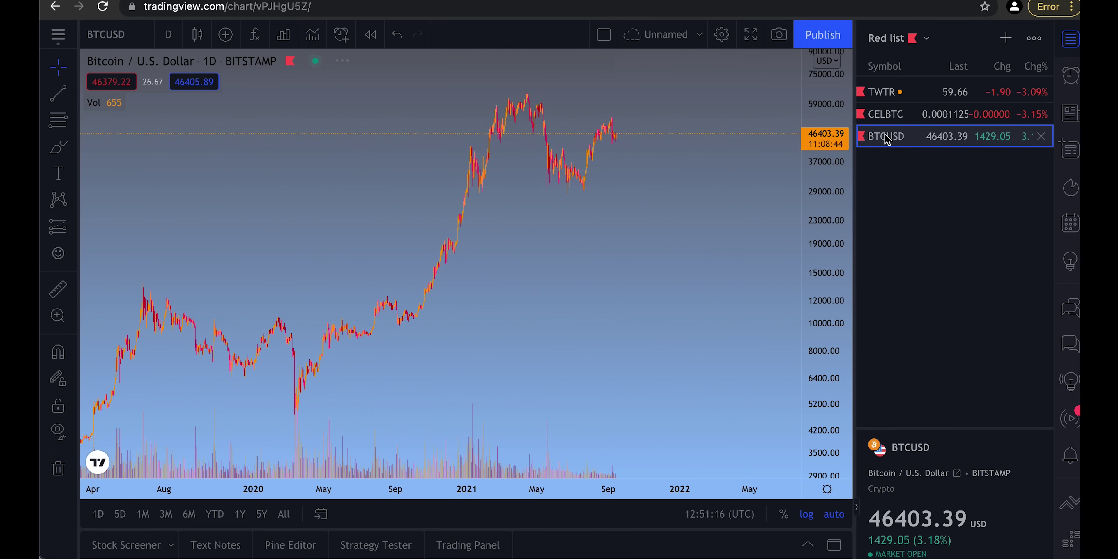
Switch the watchlist panel back to the main Watchlist
left_click(929, 36)
left_click(899, 141)
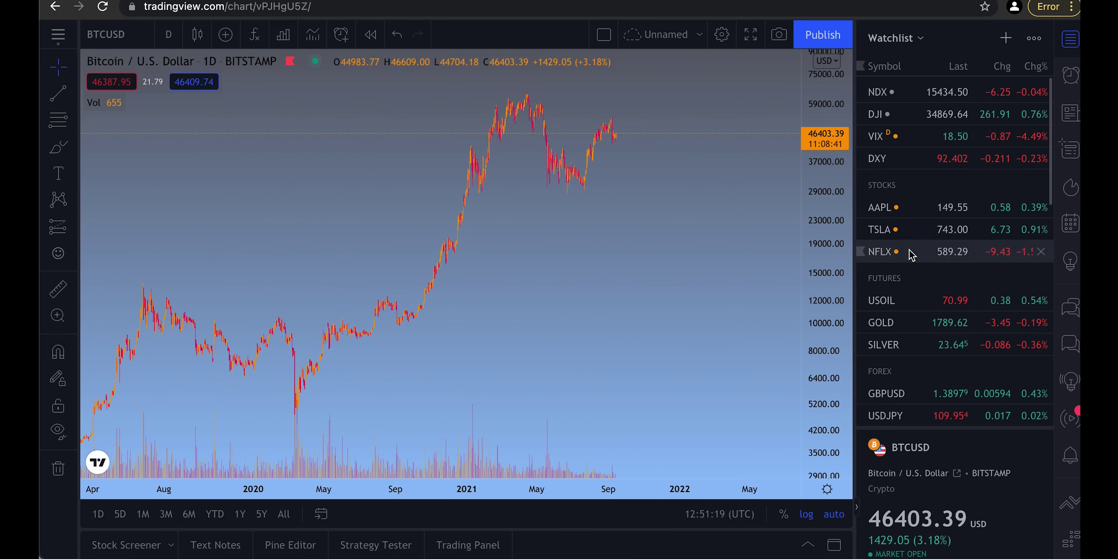
left_click(916, 38)
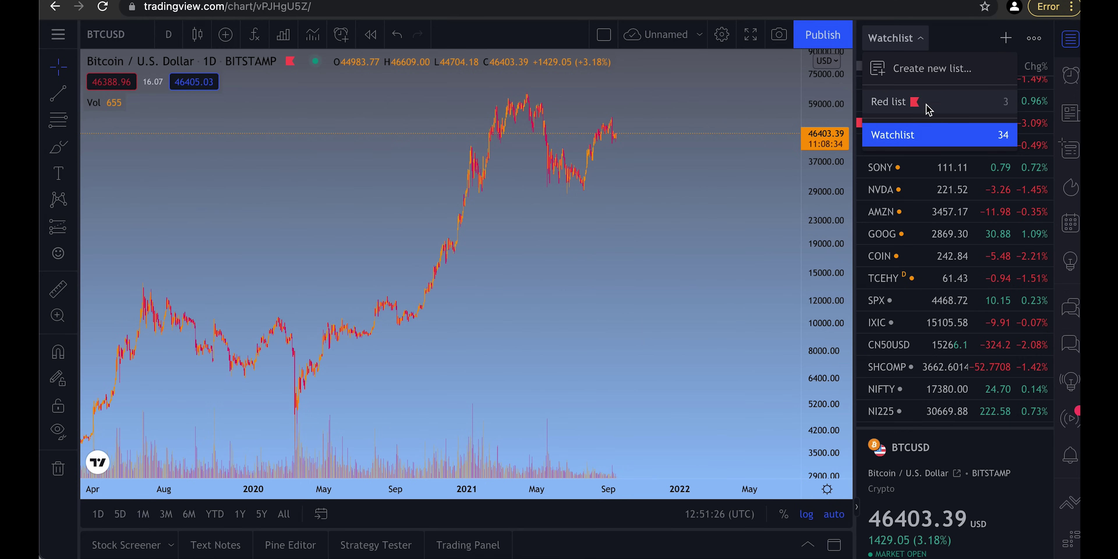
left_click(920, 135)
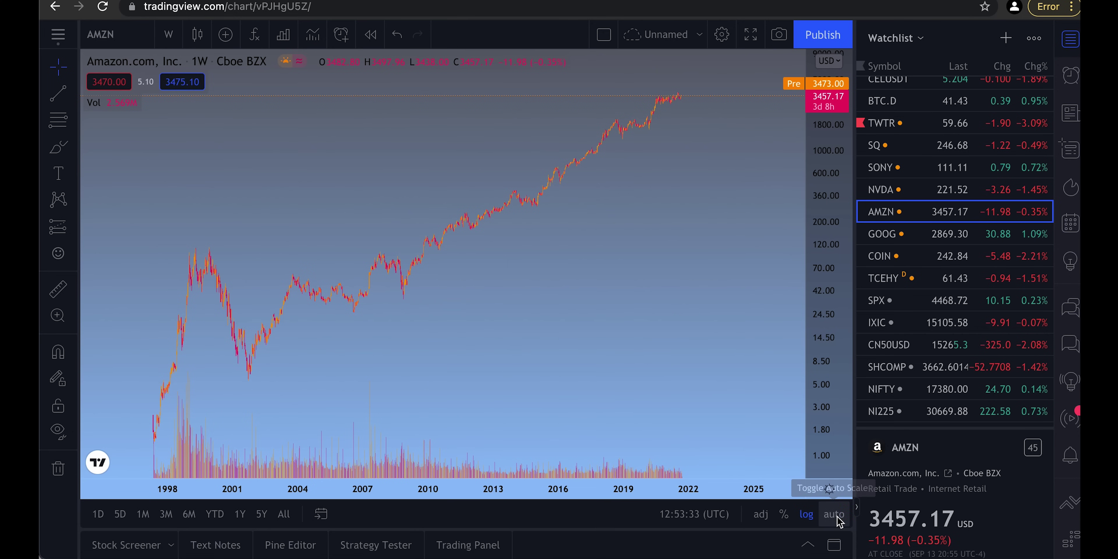
Enable auto price scaling and zoom and pan the Amazon weekly chart to 2019–2021
left_click(835, 514)
scroll(269, 300, "up", 6)
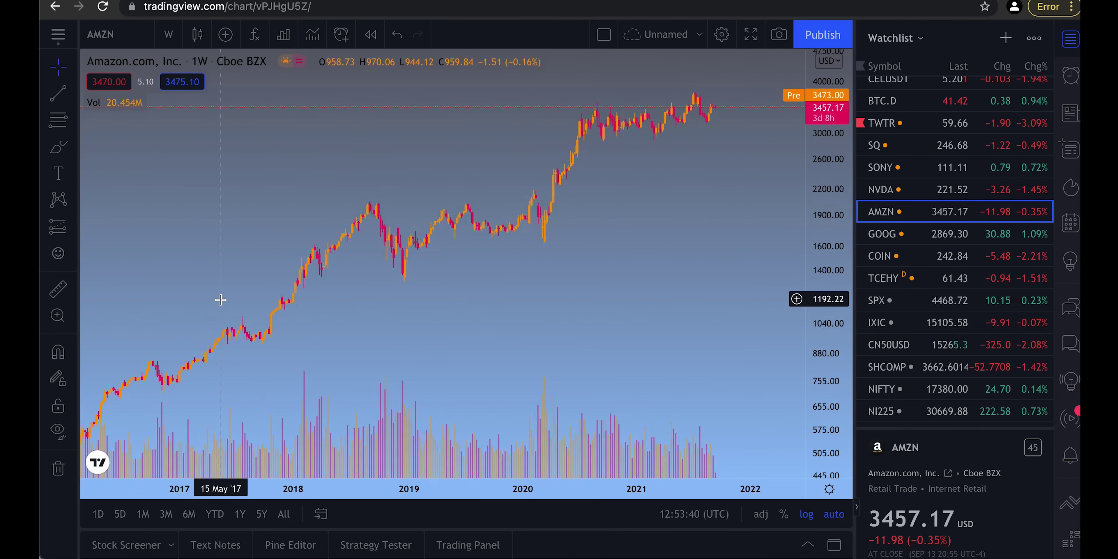
scroll(475, 286, "up", 2)
scroll(545, 332, "up", 2)
scroll(741, 429, "down", 3)
scroll(584, 225, "up", 5)
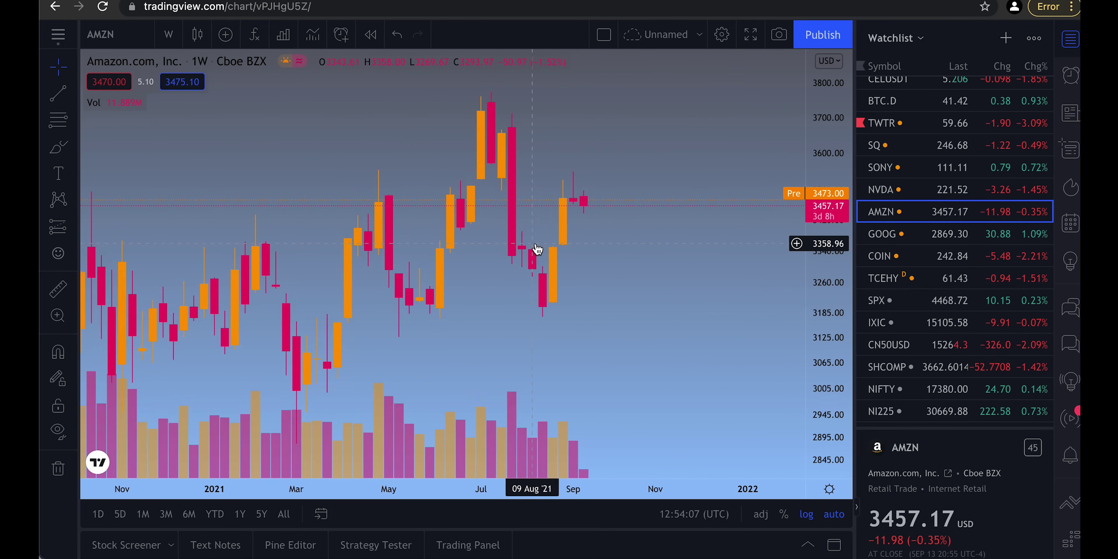
scroll(536, 246, "down", 5)
scroll(536, 245, "up", 5)
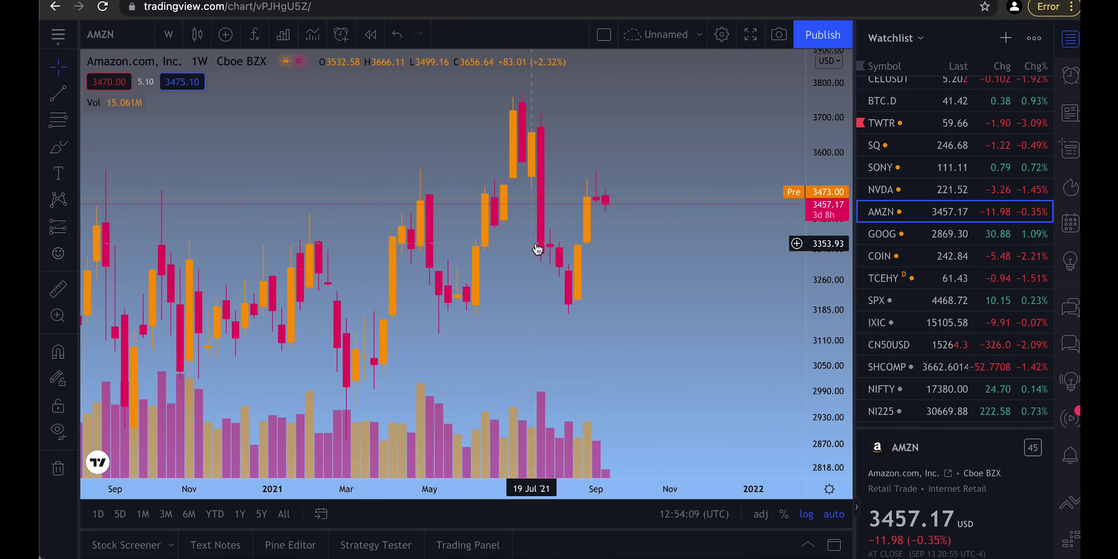
scroll(538, 248, "left", 8)
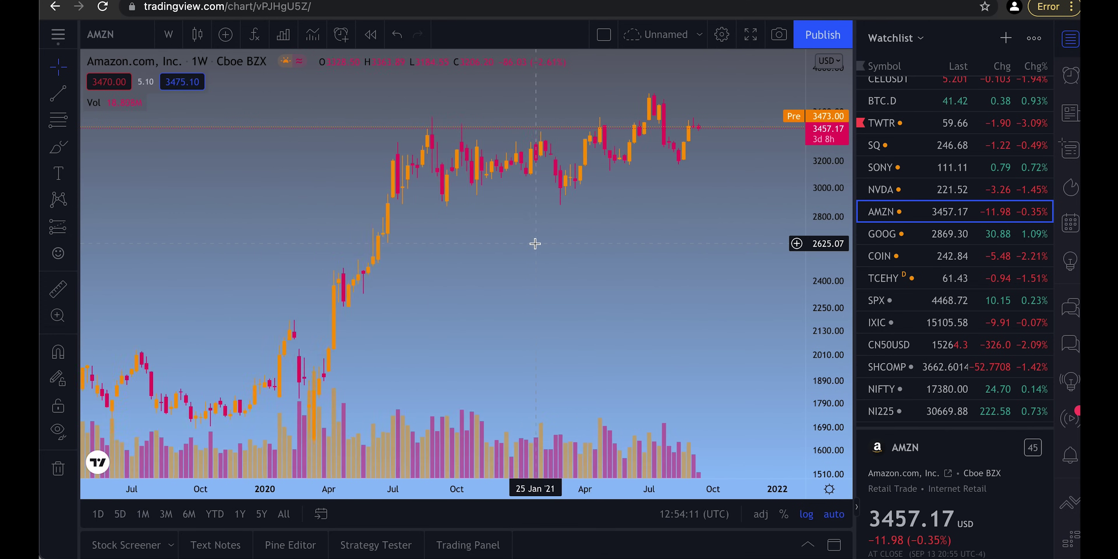
scroll(521, 228, "down", 3)
scroll(521, 228, "up", 4)
scroll(520, 228, "down", 3)
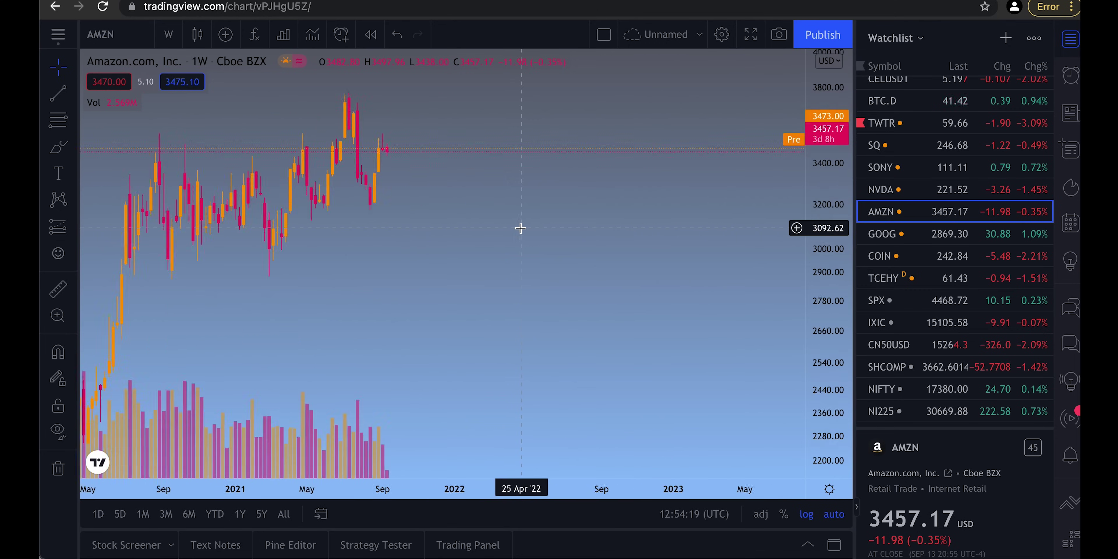
scroll(521, 229, "left", 20)
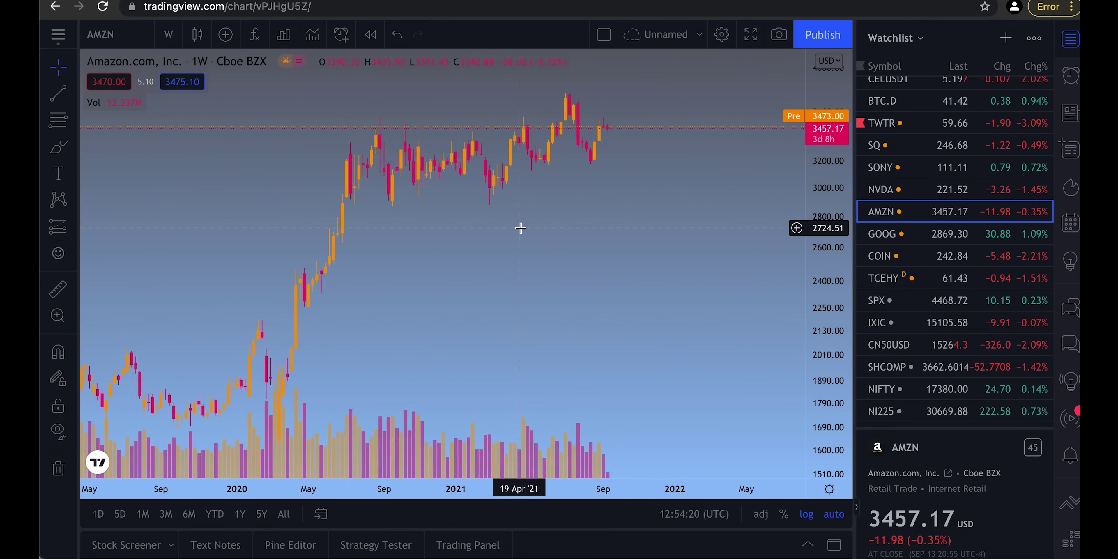
scroll(523, 234, "right", 15)
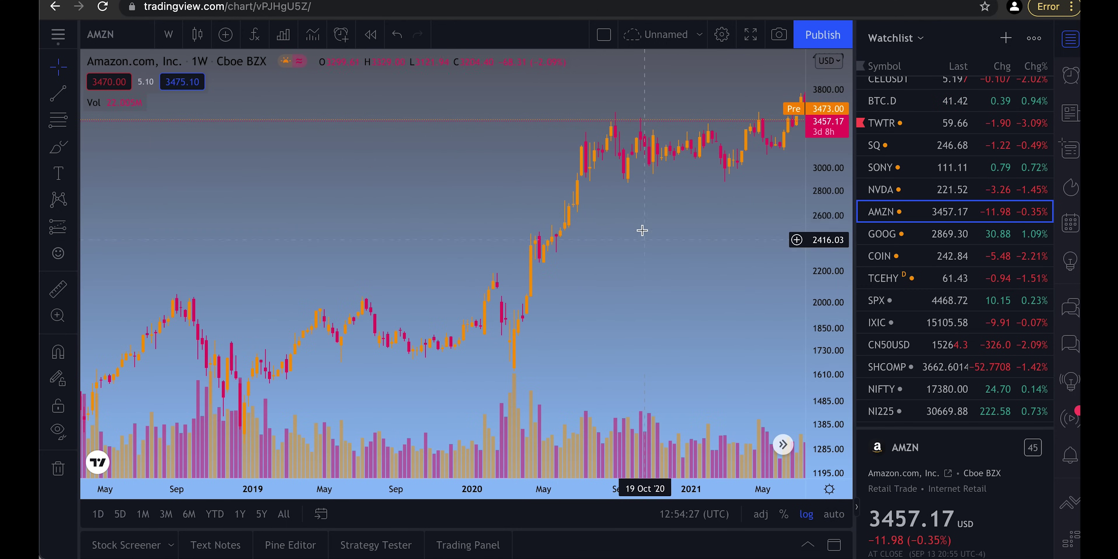
scroll(640, 224, "right", 10)
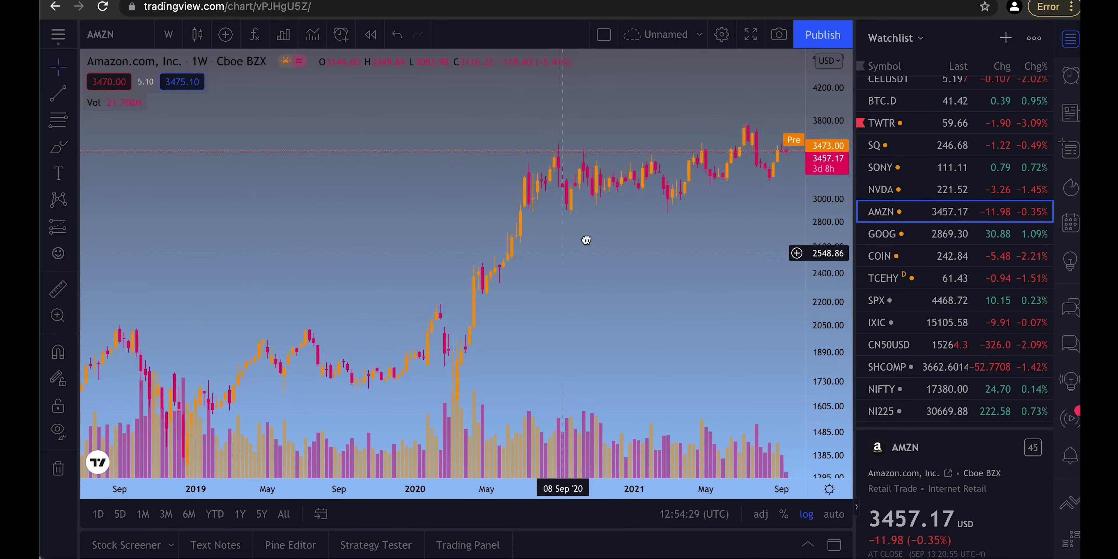
scroll(474, 237, "right", 5)
scroll(524, 237, "left", 5)
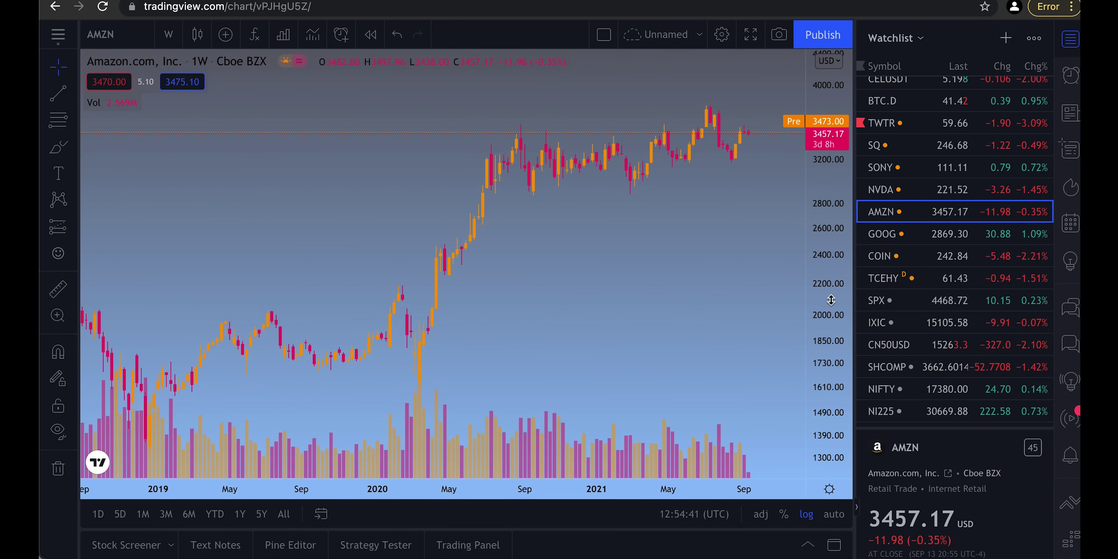
Stretch the price scale and try Magnet-snapped lines from the August 2020 high, undoing the last
left_click_drag(830, 300, 825, 256)
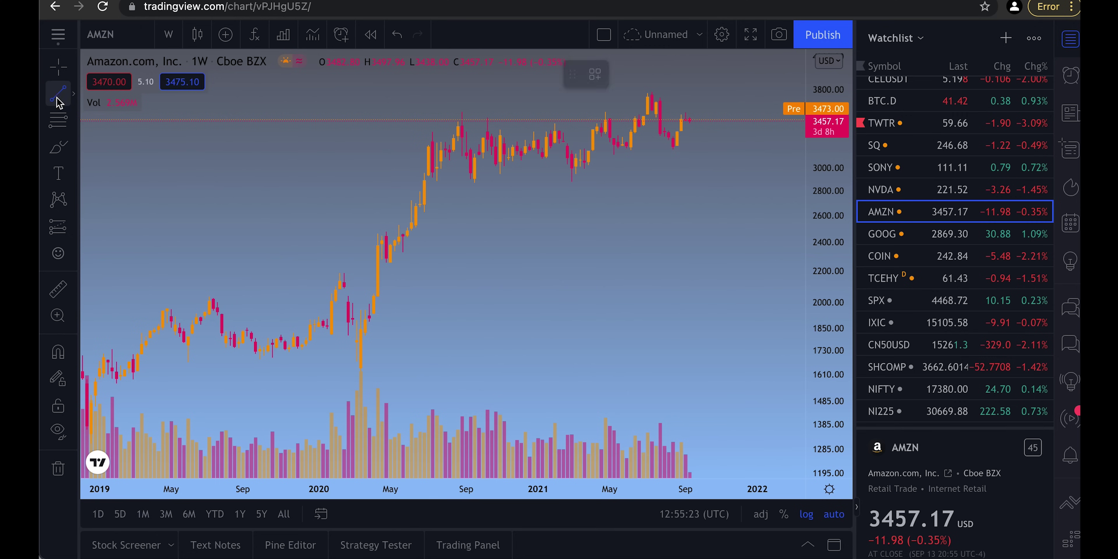
left_click(450, 118)
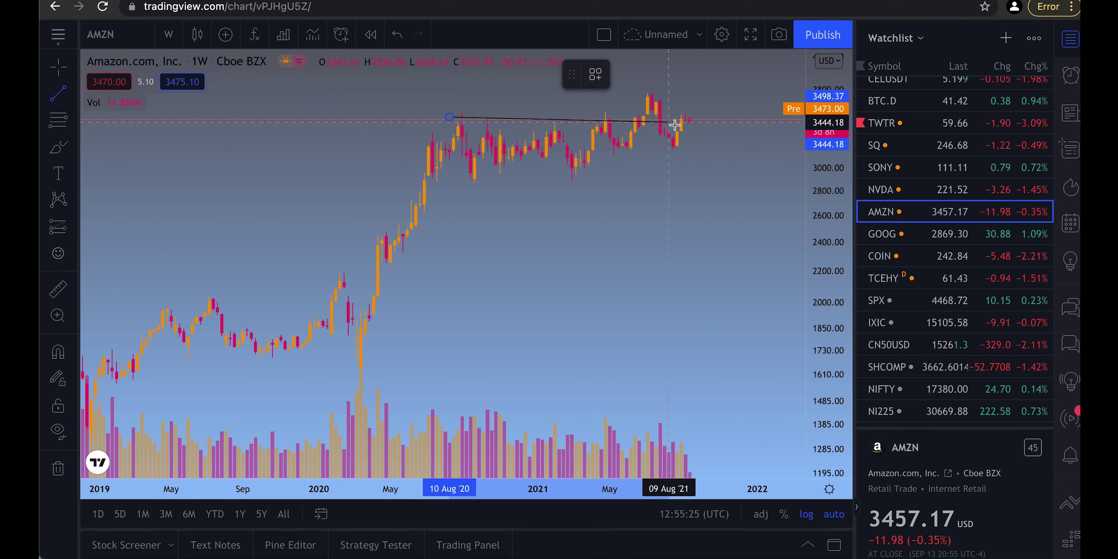
left_click(727, 135)
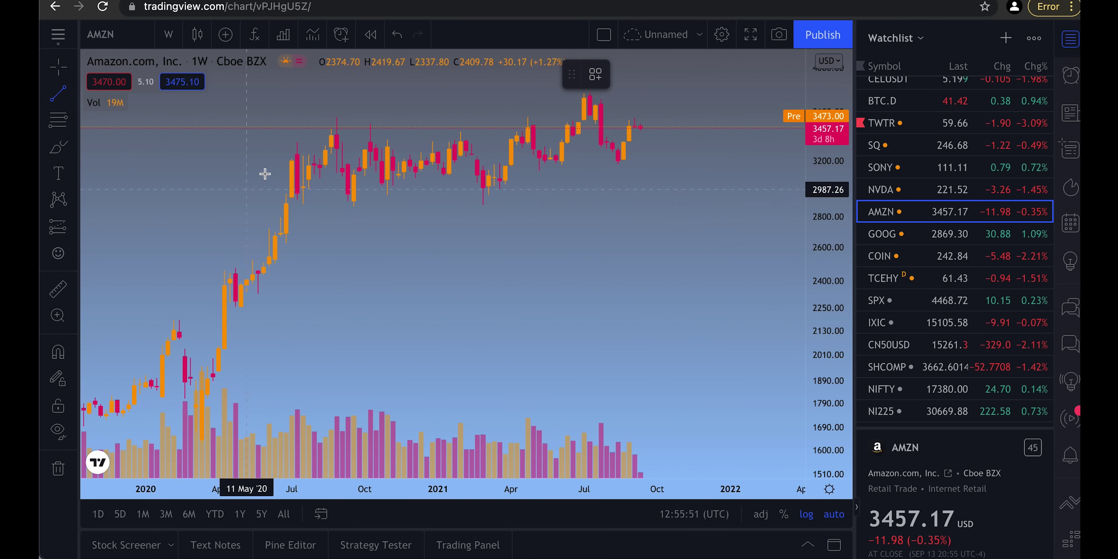
key("ctrl")
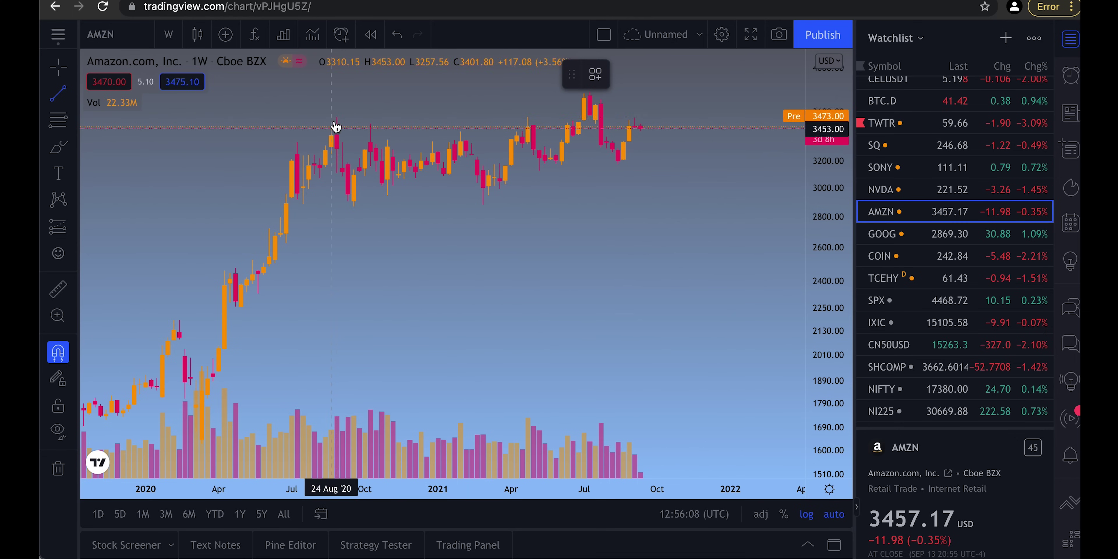
left_click(353, 119)
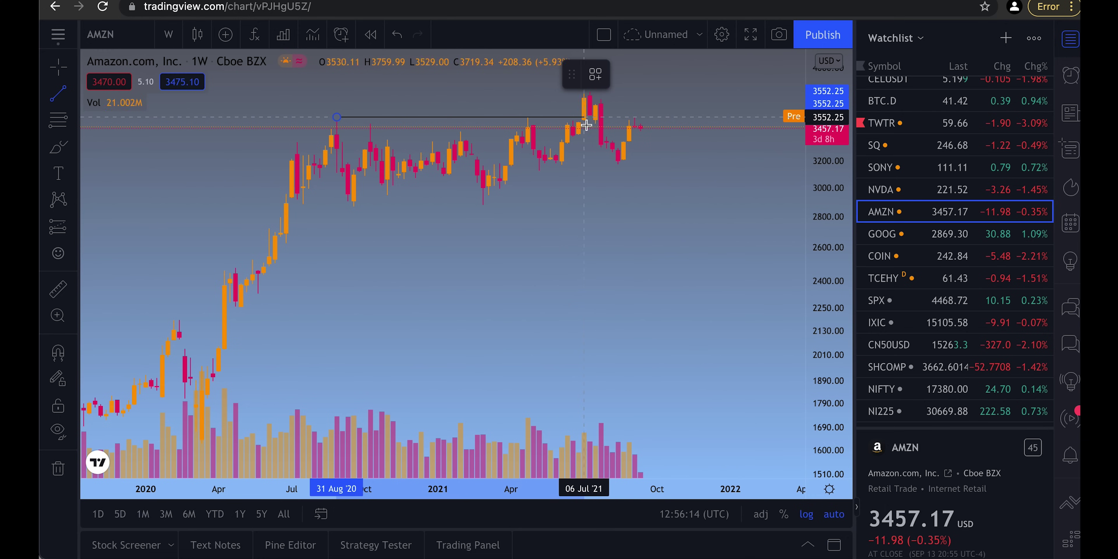
left_click(669, 129)
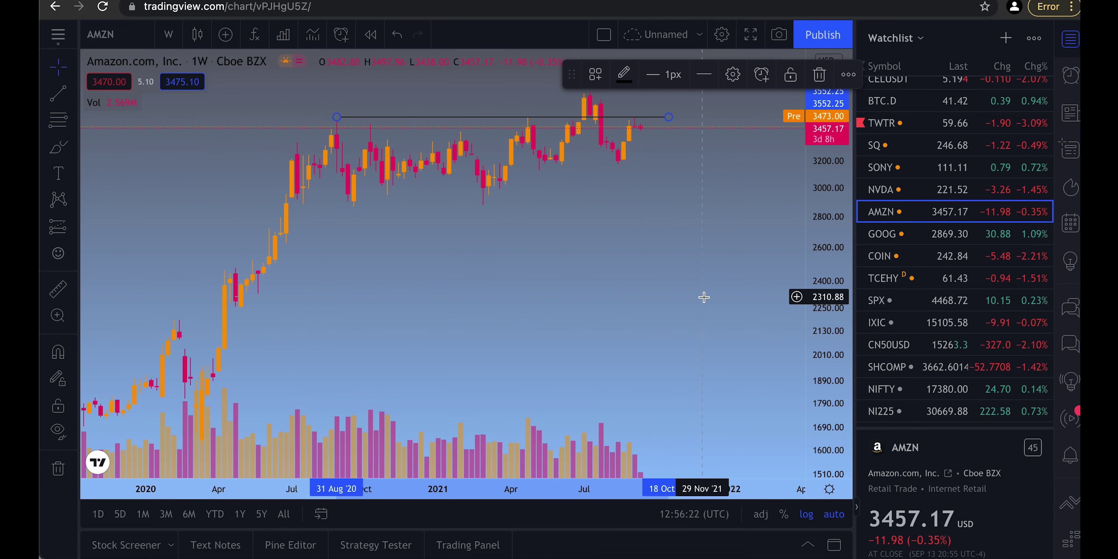
key("ctrl+z")
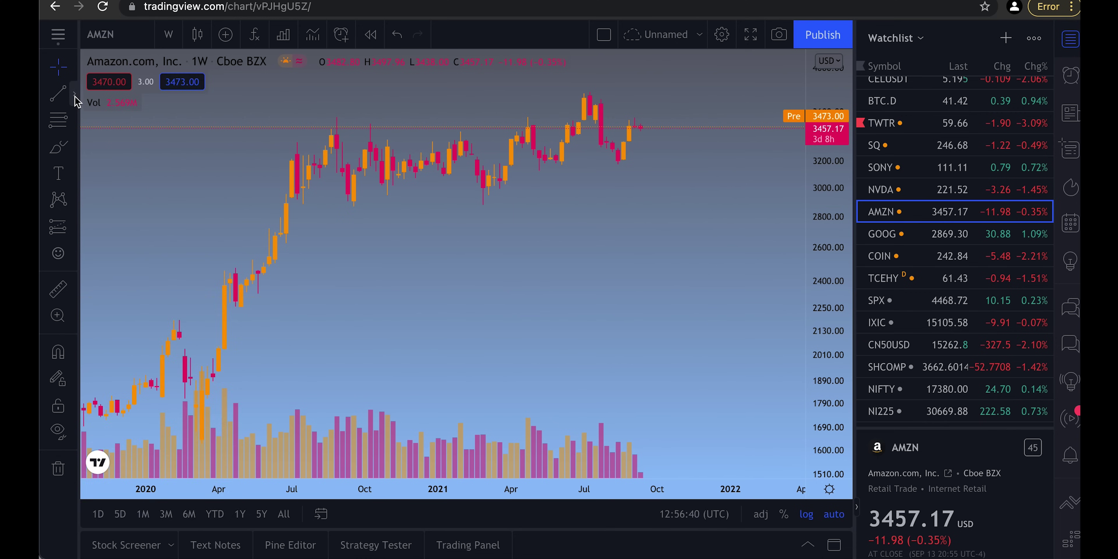
Place a horizontal line at 3351.61 and a trend line from the September 2020 low
left_click(74, 99)
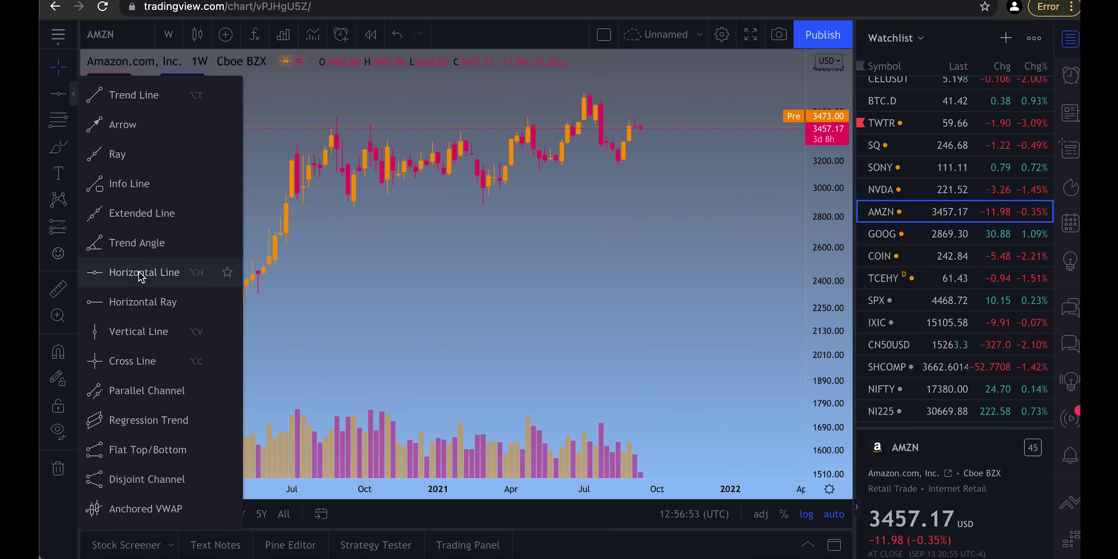
left_click(140, 273)
left_click(382, 141)
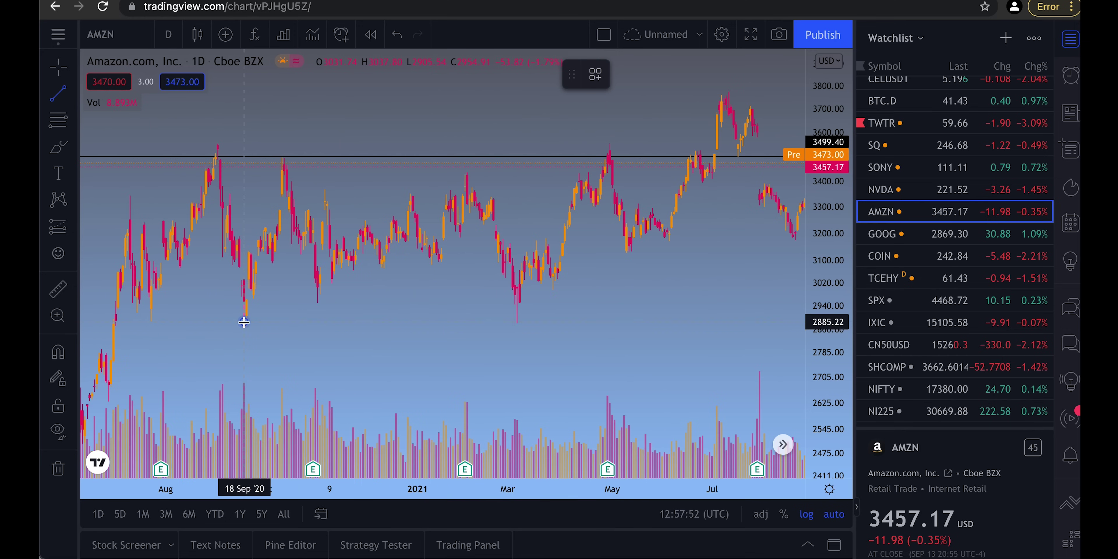
left_click(244, 322)
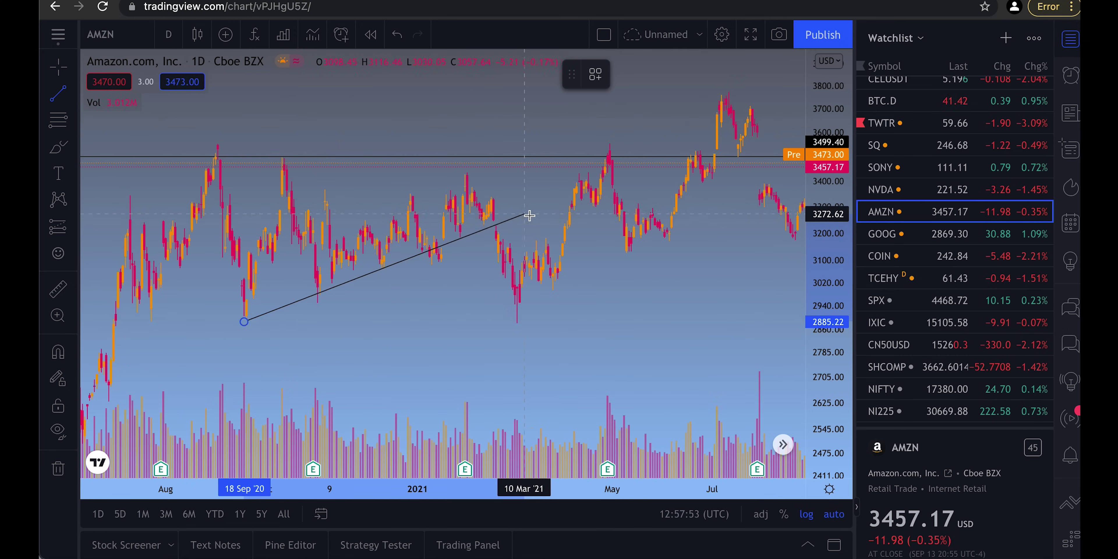
left_click(537, 221)
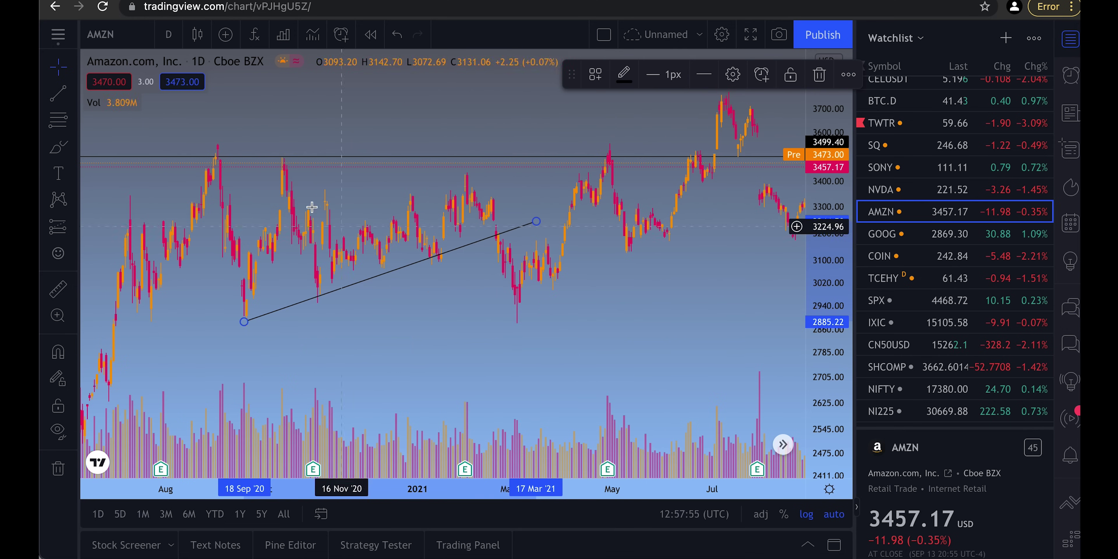
Untick Weeks and Months in the trend line's Visibility settings and apply
right_click(409, 270)
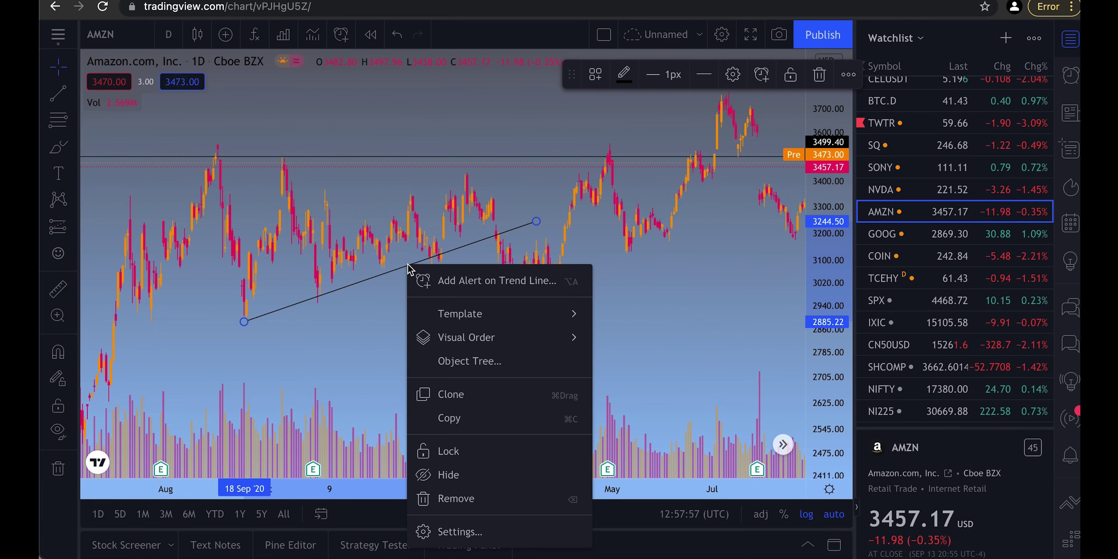
left_click(478, 542)
left_click(634, 94)
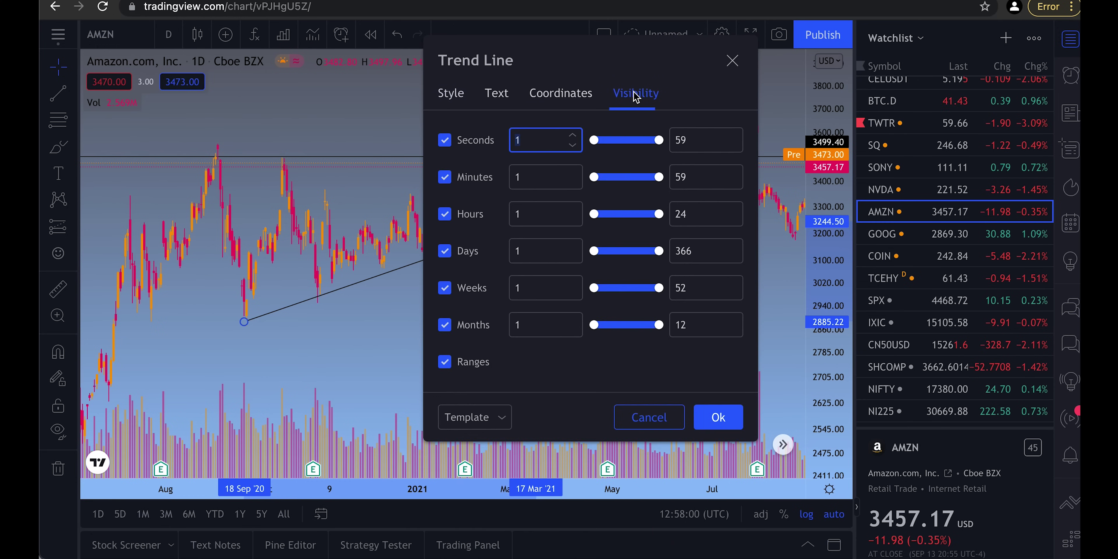
left_click(443, 289)
left_click(444, 326)
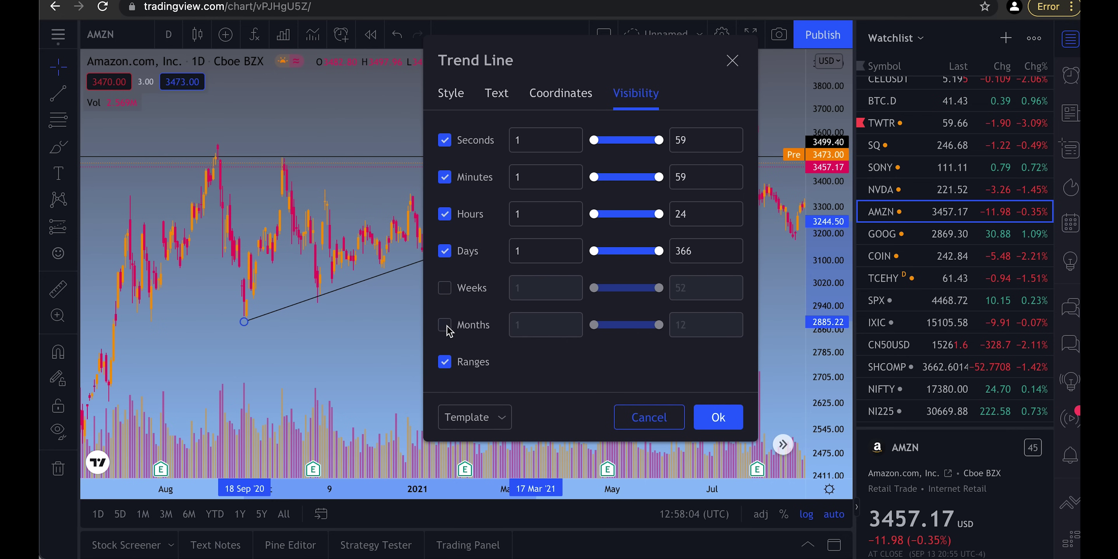
left_click(717, 418)
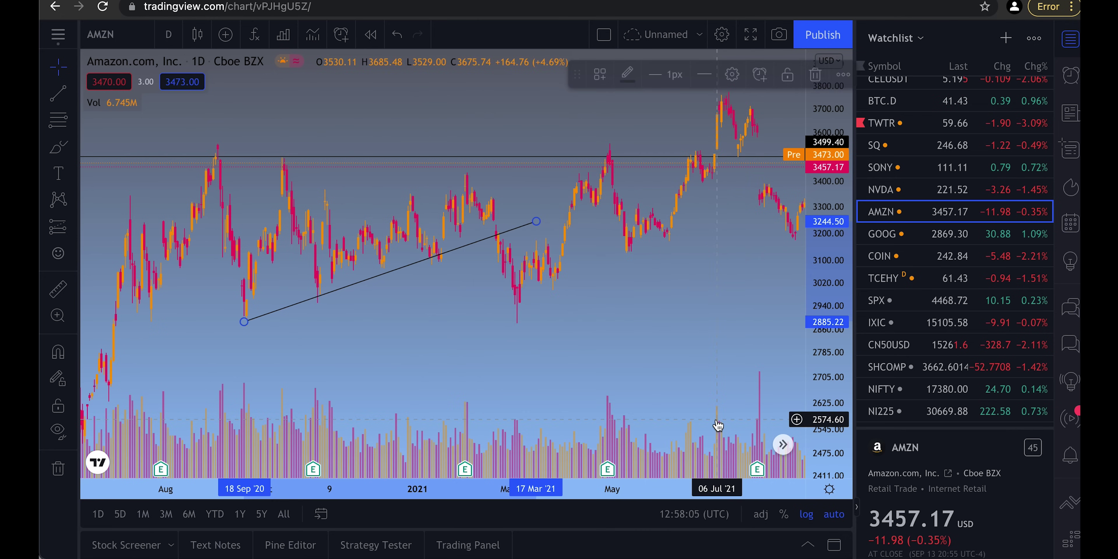
Switch the chart to 1W to confirm the line is hidden, then back to 1D
left_click(170, 35)
scroll(222, 361, "down", 3)
left_click(234, 374)
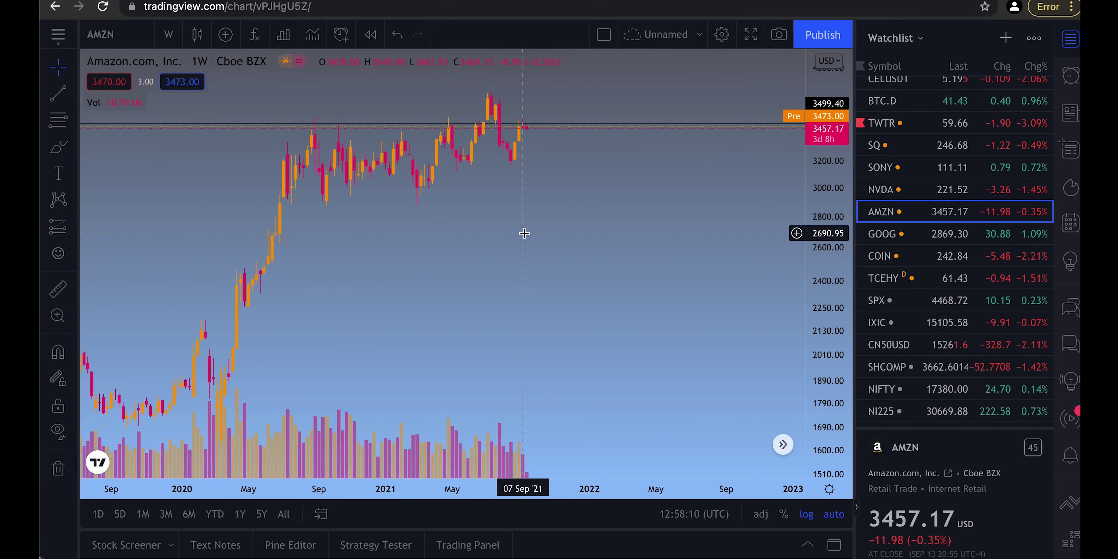
left_click(168, 34)
left_click(182, 470)
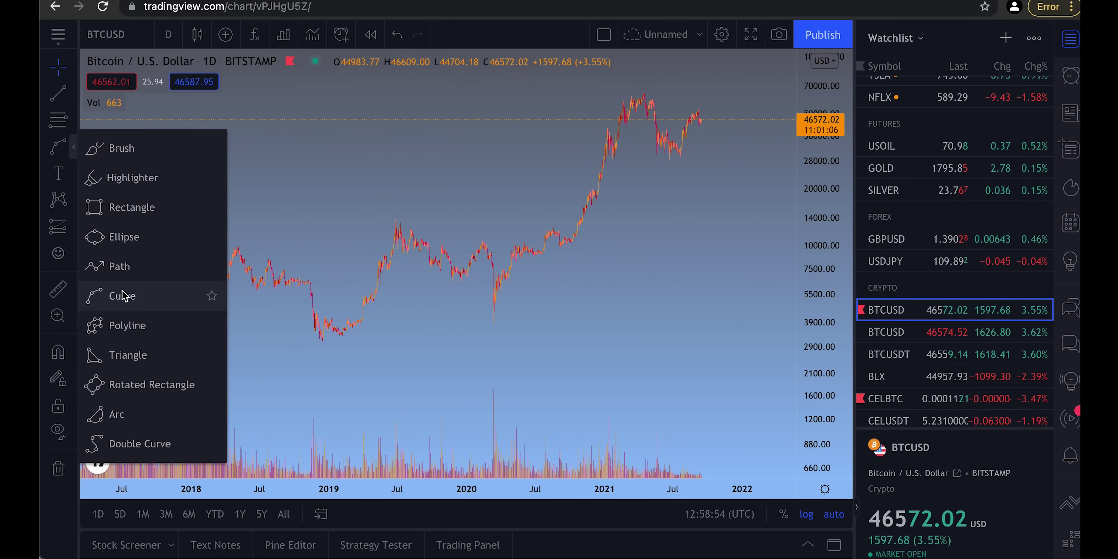
Draw a curve ending above the latest prices and label it 'Pls don't break parabola'
left_click(124, 289)
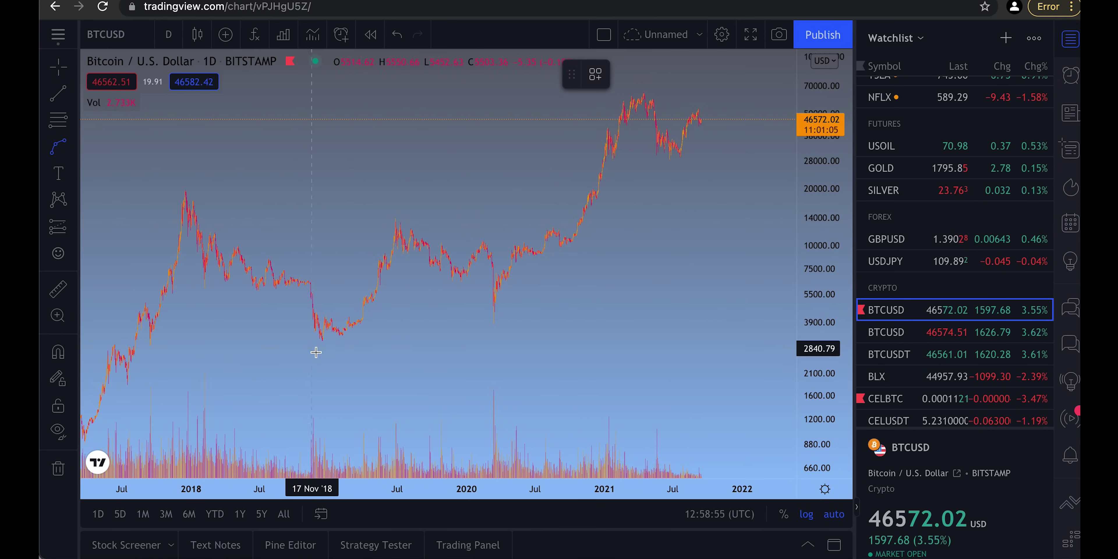
left_click(714, 98)
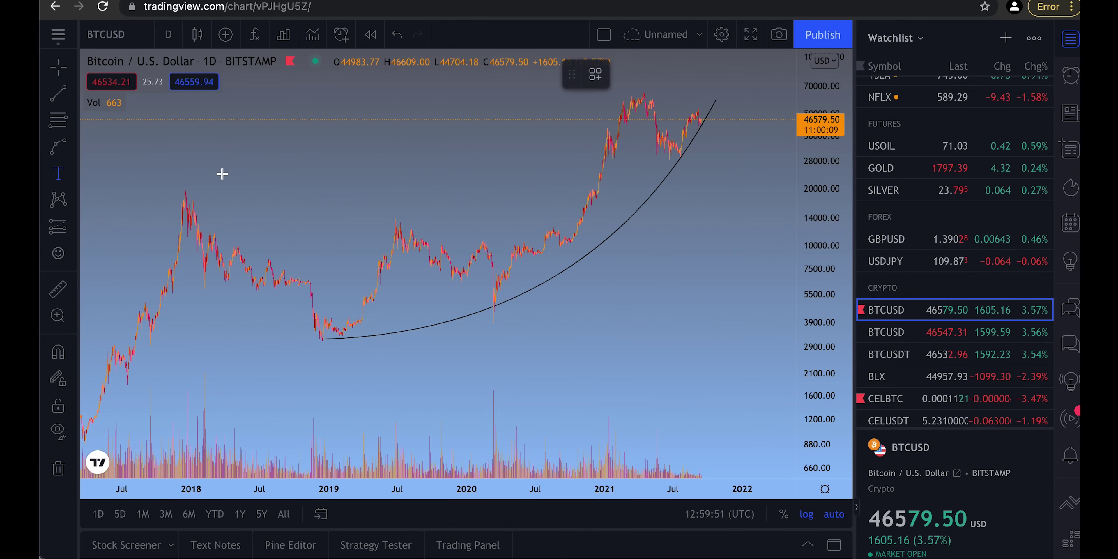
left_click(684, 174)
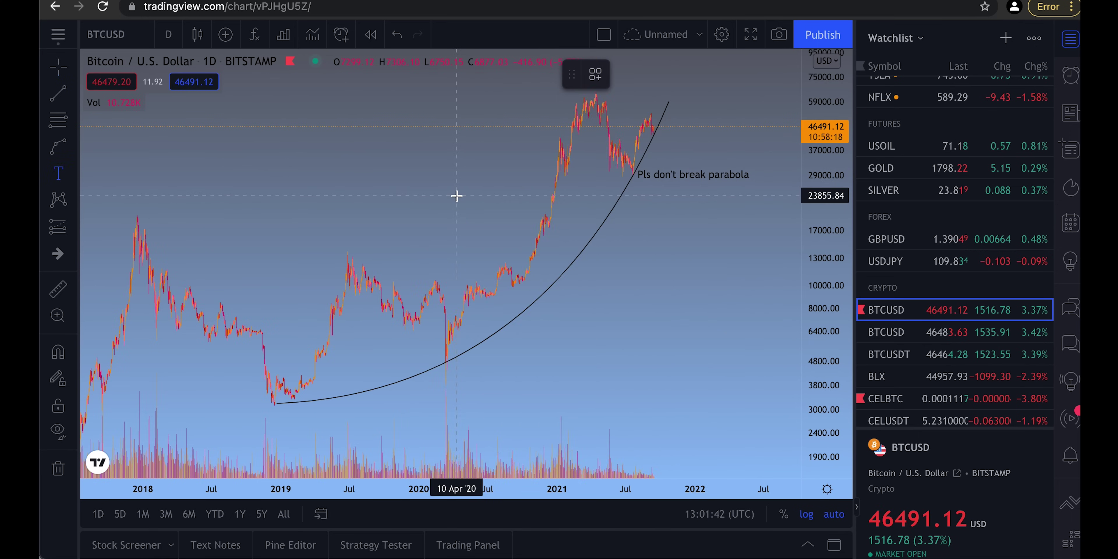
left_click(457, 193)
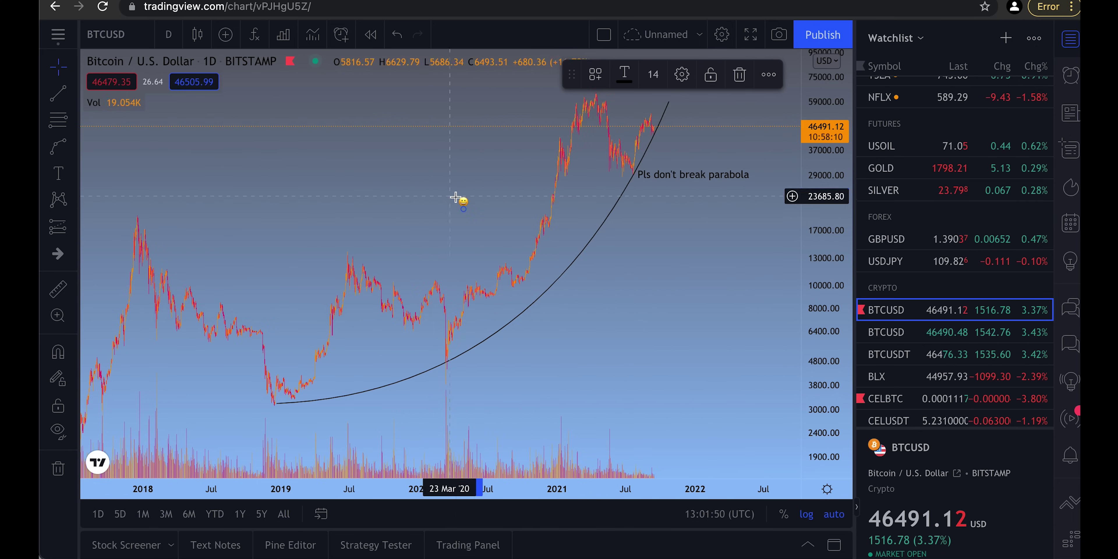
Move the emoji sticker down-right and place an arrow icon beside it
left_click_drag(490, 226, 512, 257)
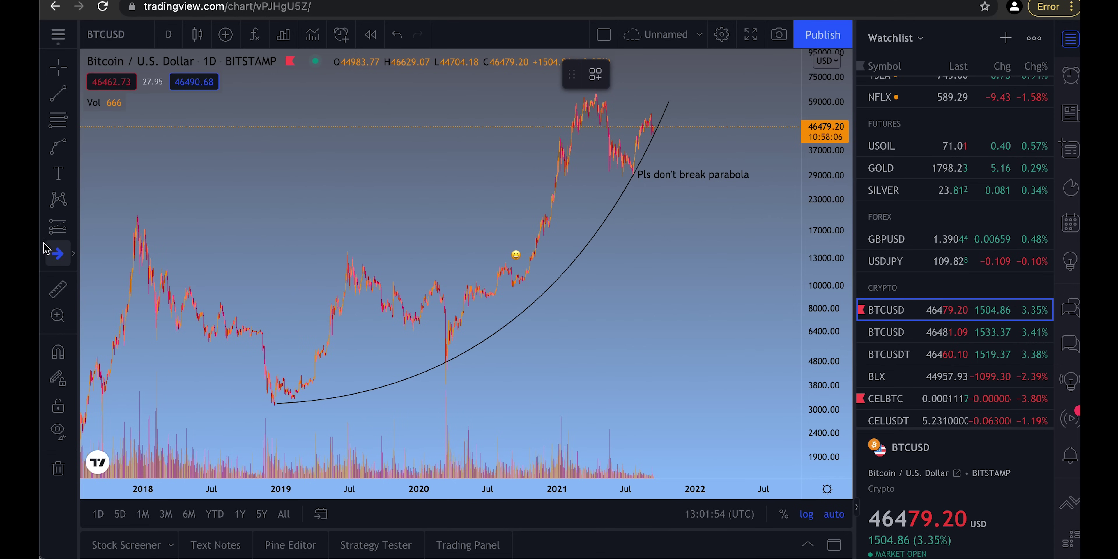
left_click(56, 254)
left_click(123, 78)
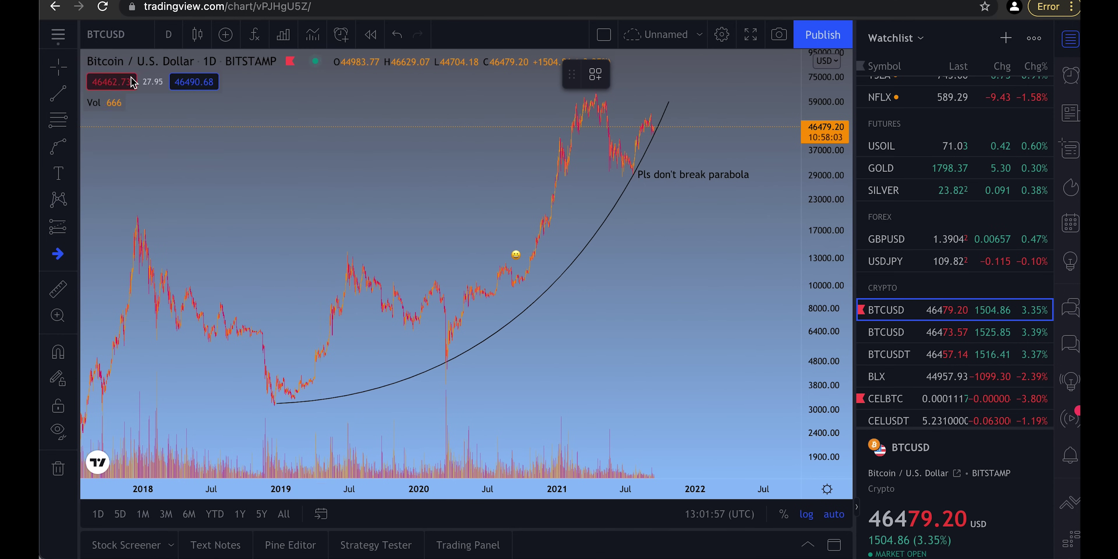
left_click(482, 254)
Draw a date-and-price range from the Dec '18 low to Sep '21, then quick-measure across the chart
left_click(73, 226)
left_click(125, 377)
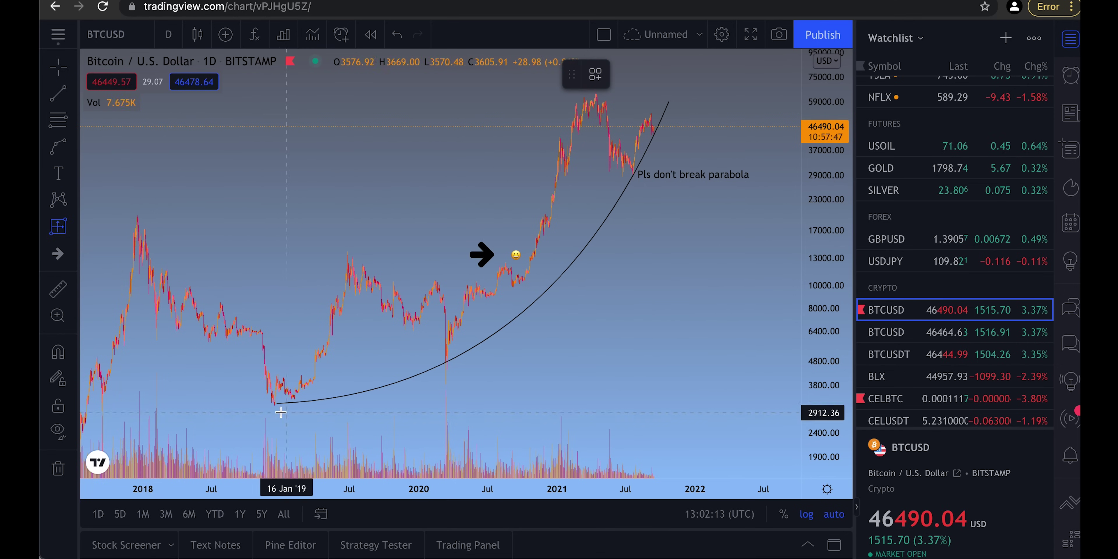
left_click(275, 402)
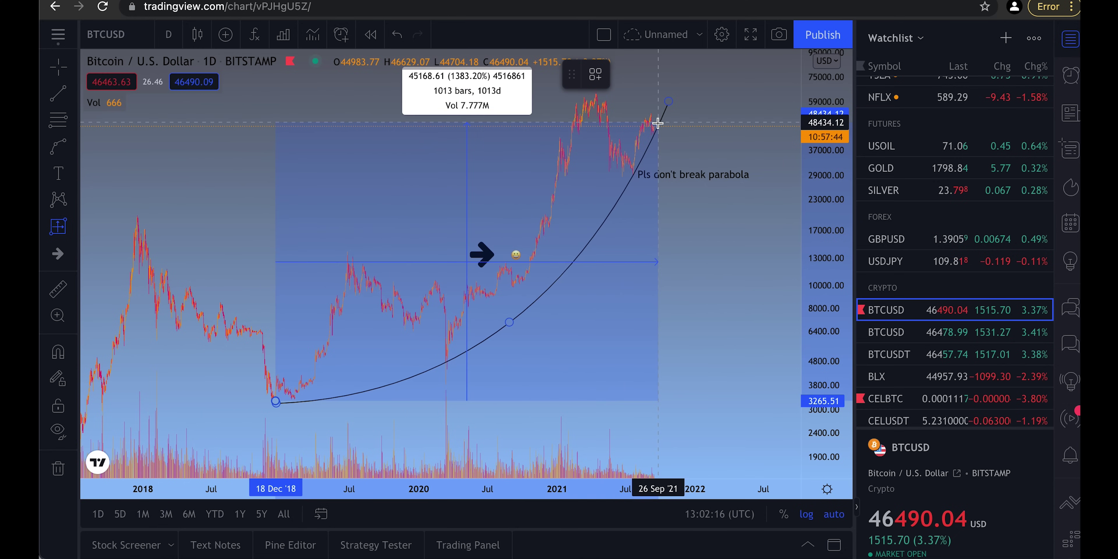
left_click(659, 125)
scroll(730, 292, "down", 1)
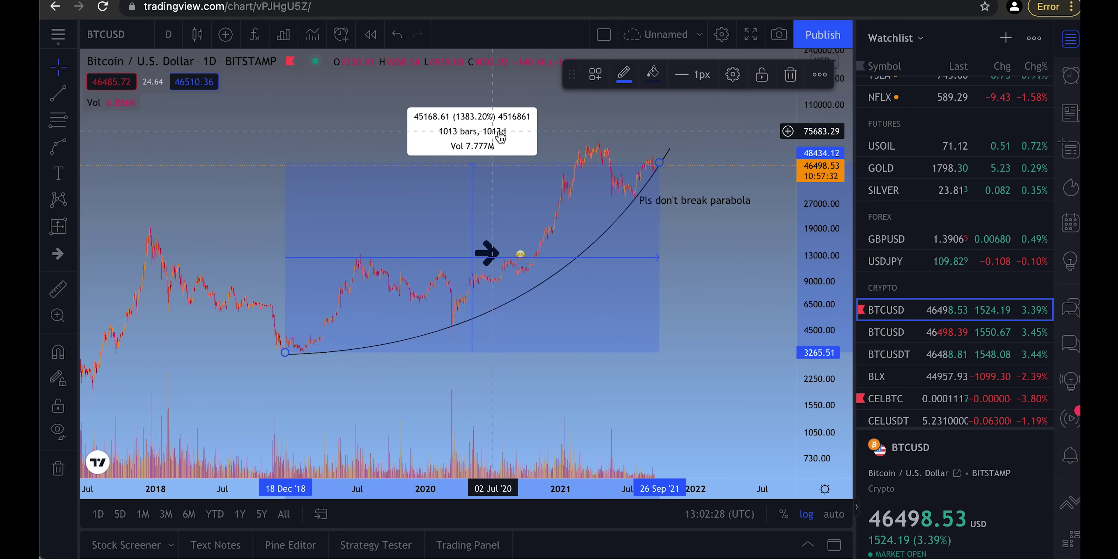
left_click(57, 288)
left_click_drag(280, 195, 573, 390)
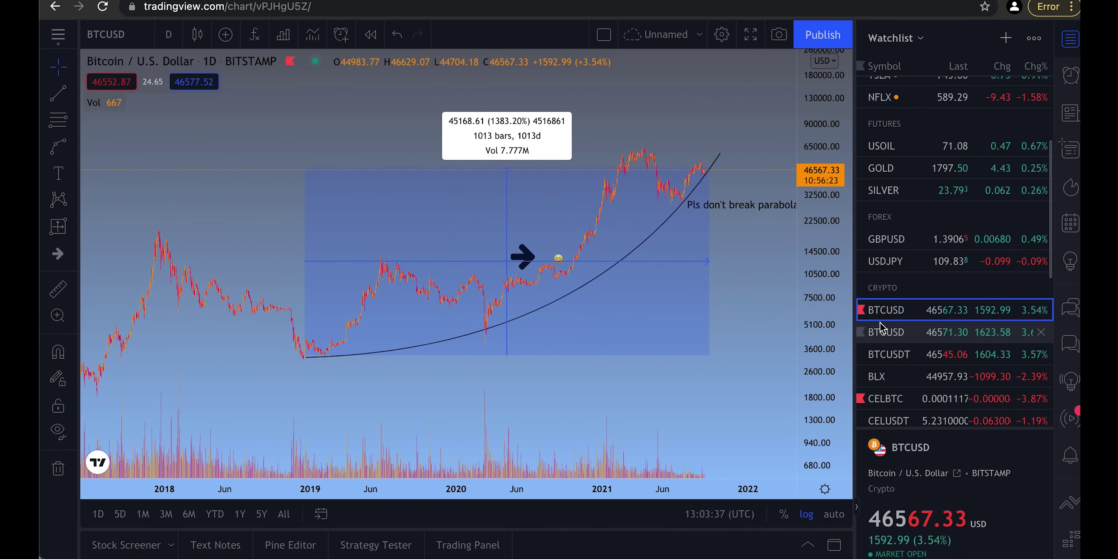
Switch the chart to Coinbase BTCUSD, sketching a parabola from the Dec '18 low to the May '21 peak
left_click(886, 332)
scroll(669, 347, "up", 5)
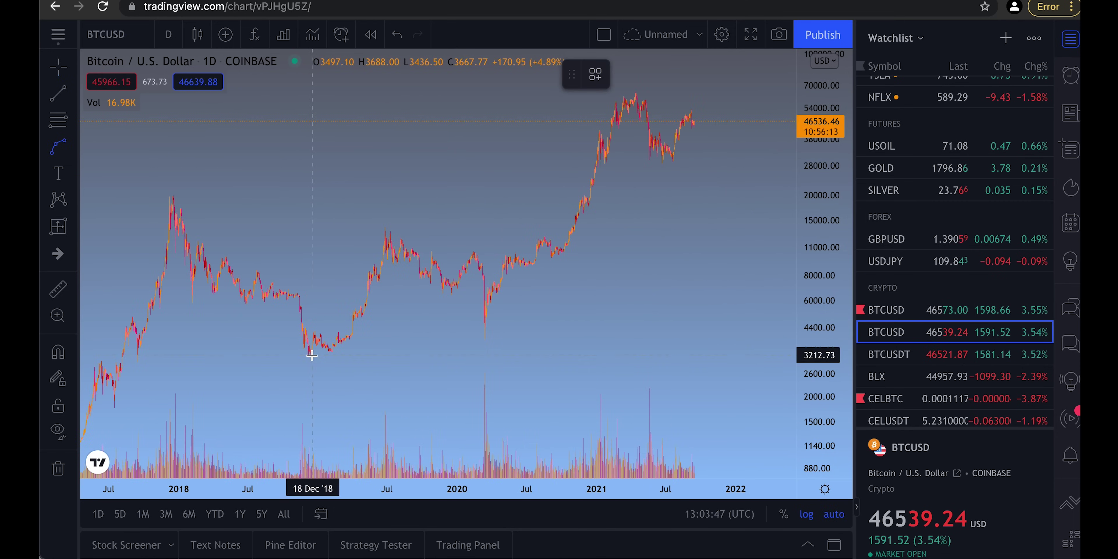
left_click(312, 355)
left_click(652, 94)
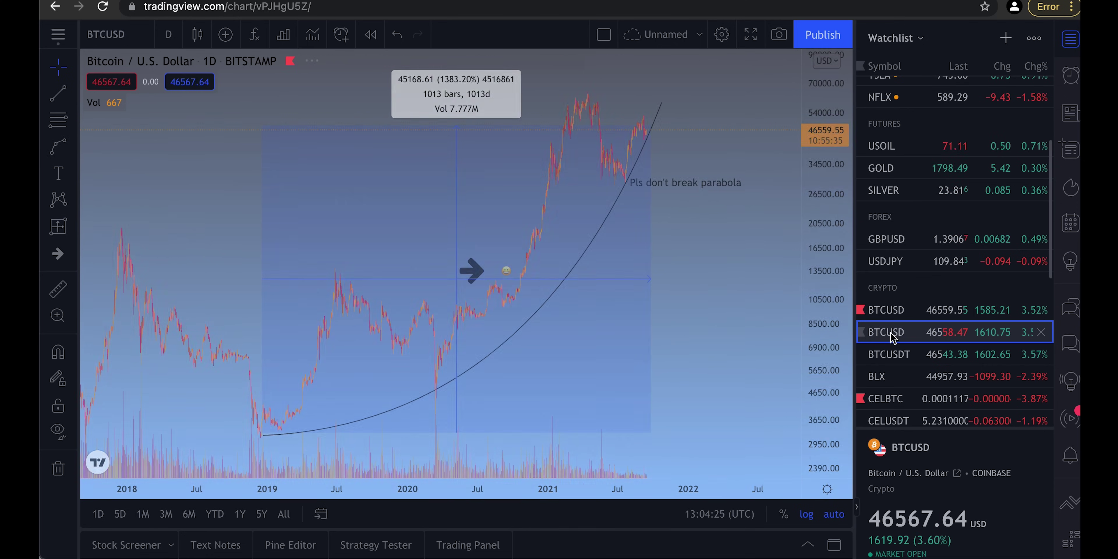
left_click(890, 336)
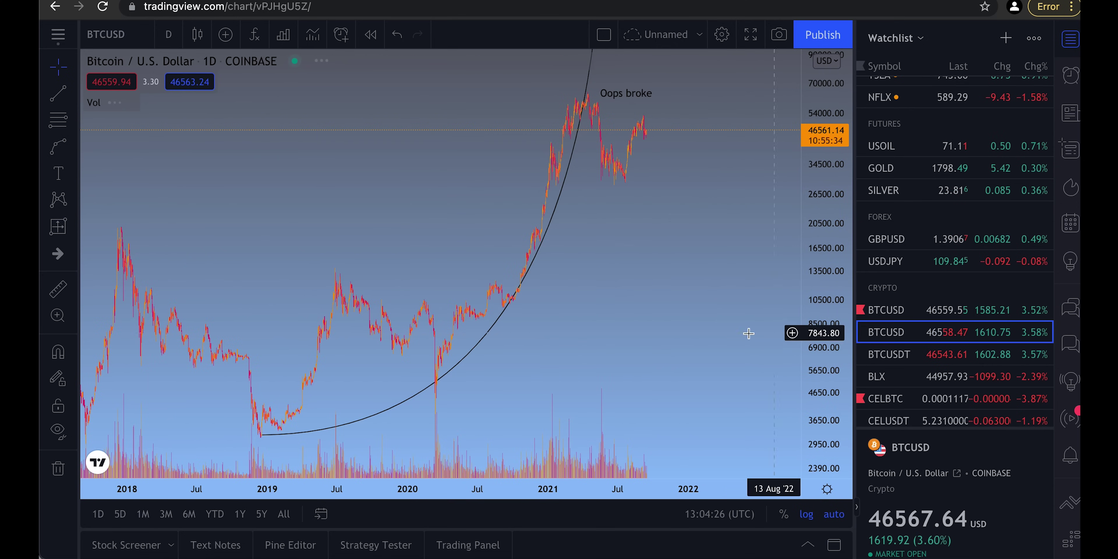
left_click(887, 310)
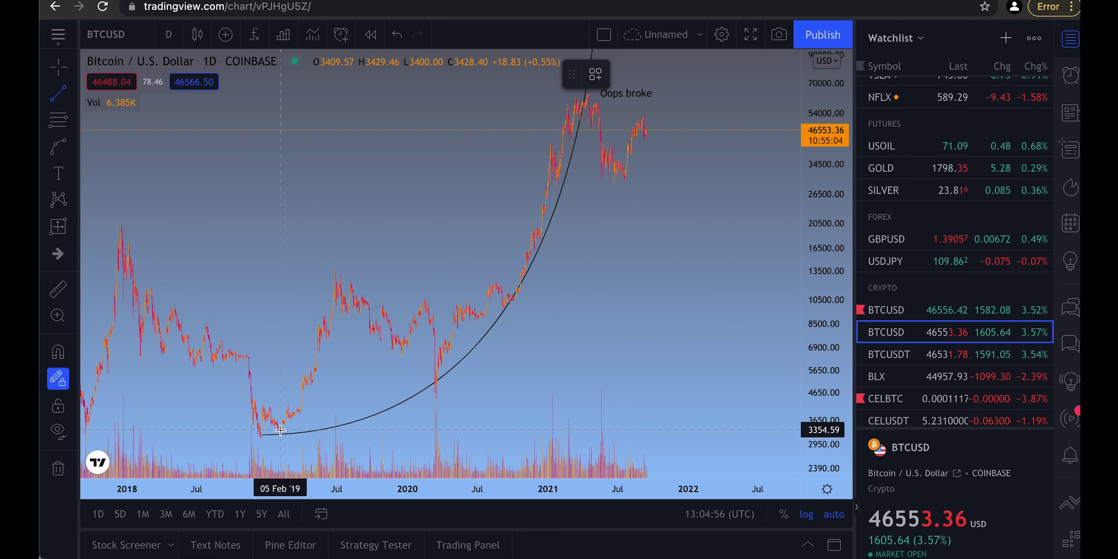
Draw horizontal levels near 3,350, 13,090 and 31,010 beneath the broken parabola
left_click_drag(280, 430, 504, 430)
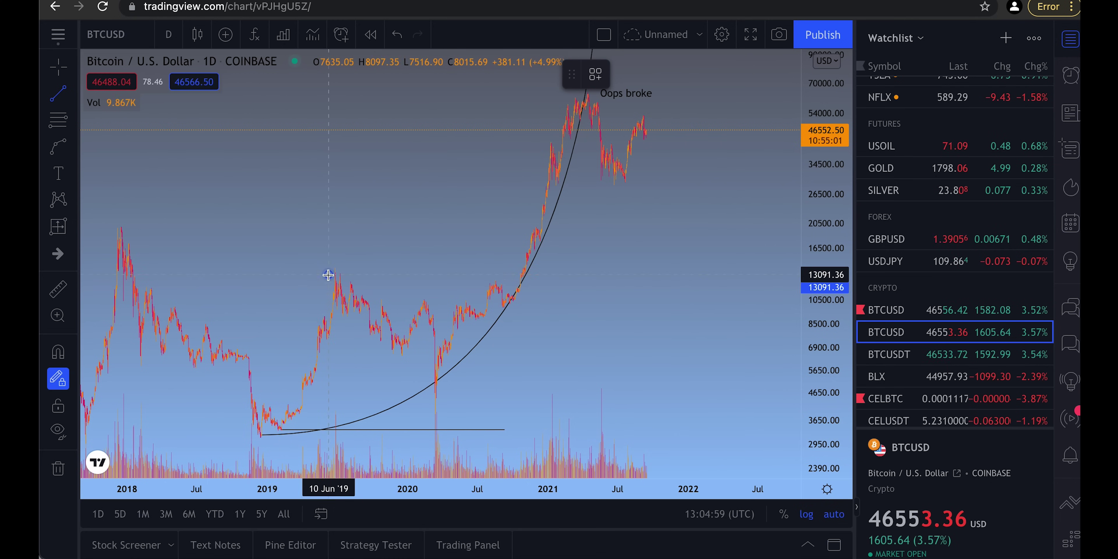
left_click_drag(328, 275, 556, 291)
left_click_drag(533, 176, 643, 176)
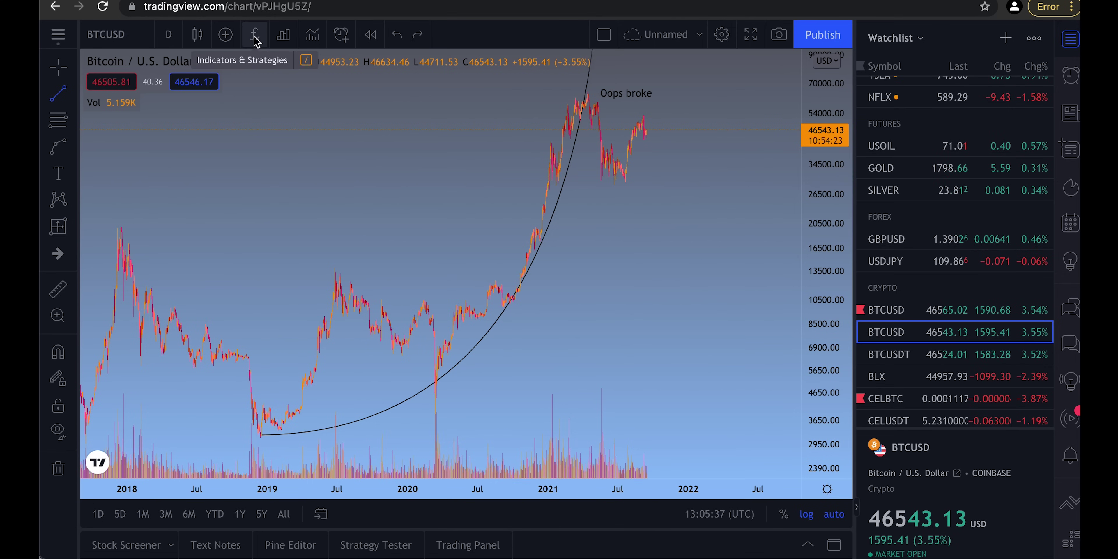
left_click(255, 34)
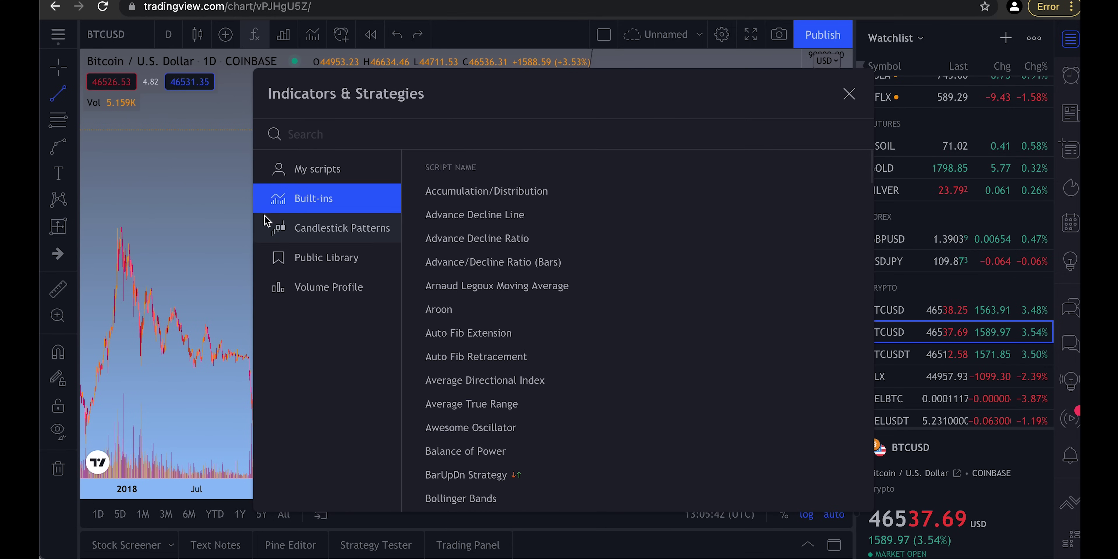
Search indicators for 'ma 50-100-100' and add the MA 50-100-200 script to the chart
type("ma 50-100-100")
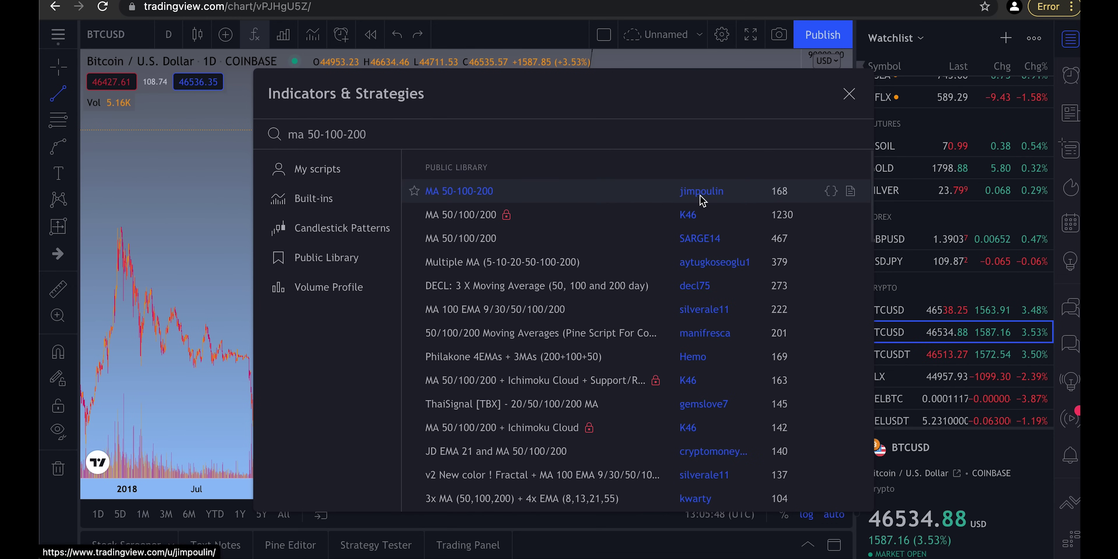
left_click(459, 191)
key("Escape")
scroll(663, 265, "up", 5)
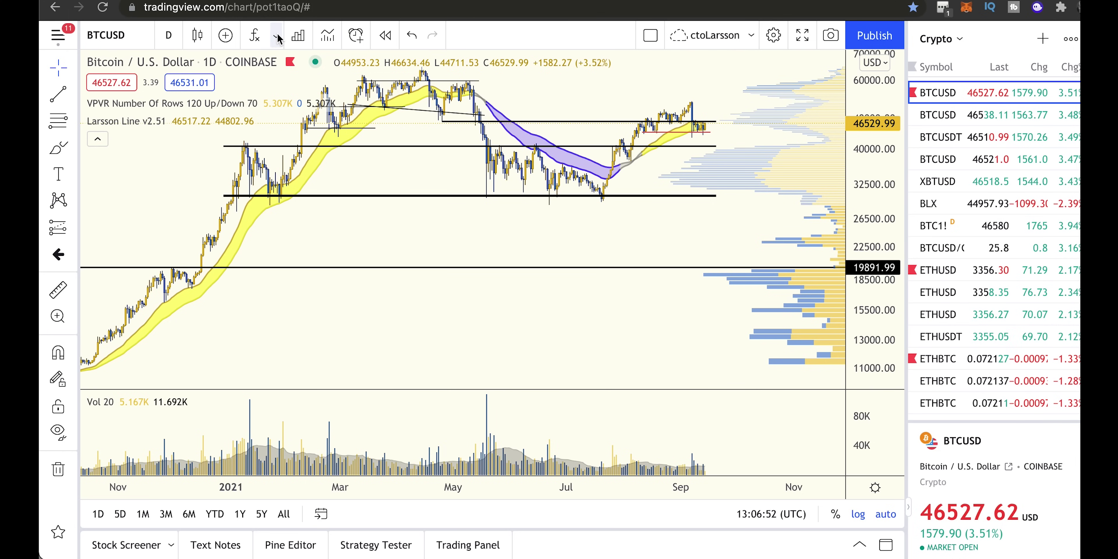
left_click(277, 38)
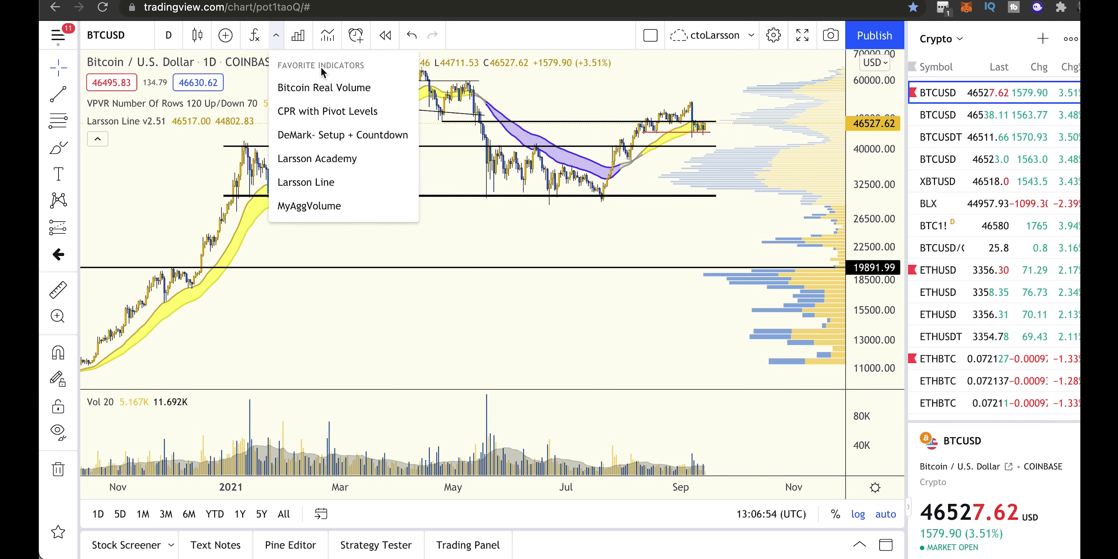
left_click(496, 250)
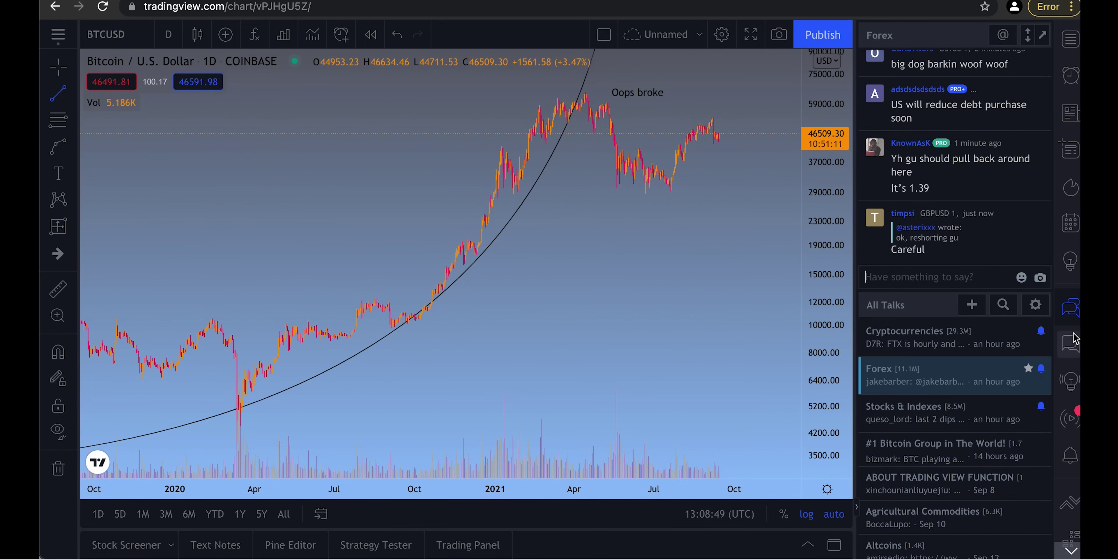
Open the private chats, switch to the public chats list, and select the tweet's URL to copy
left_click(1074, 339)
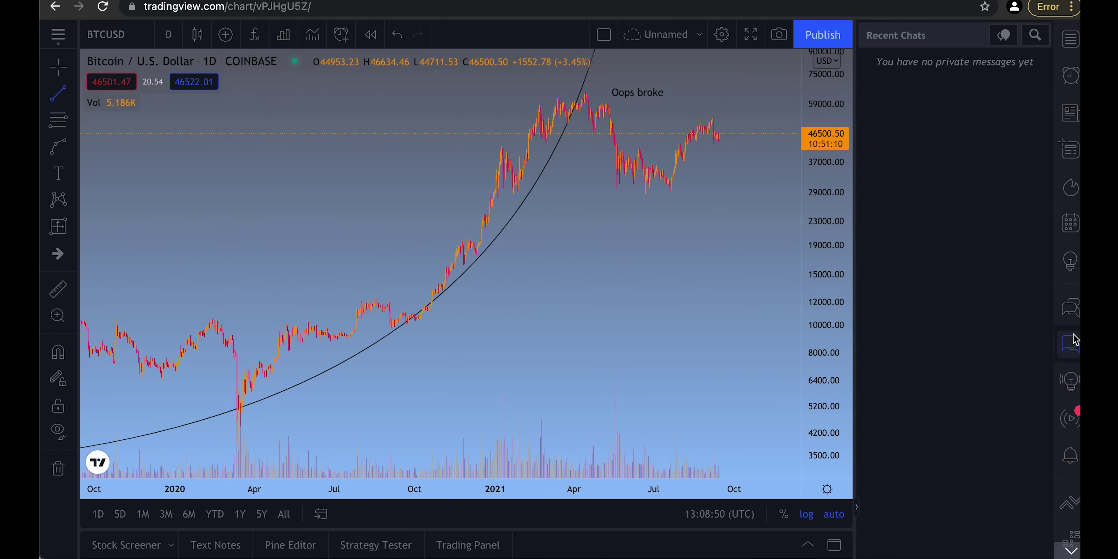
left_click(1074, 311)
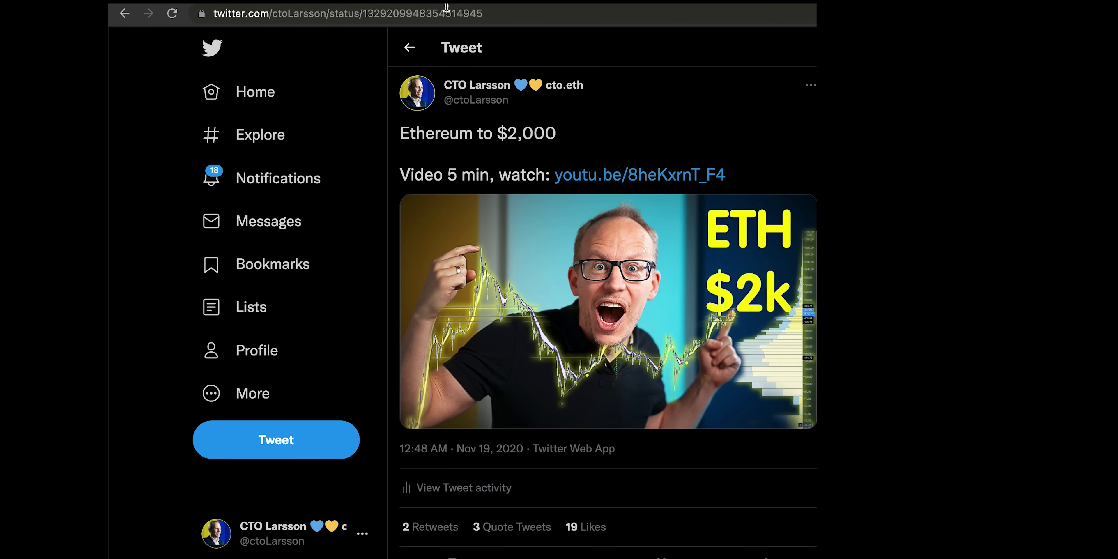
left_click(442, 12)
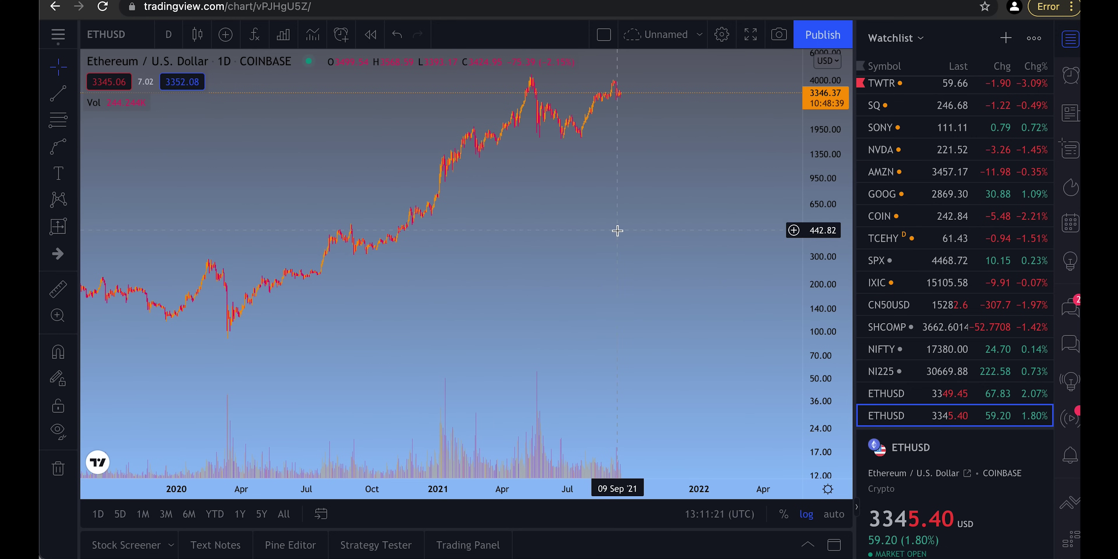
Paste the 'Ethereum to $2,000' tweet onto the chart and position it under the 2021 rally
key("ctrl+v")
mouse_move(447, 201)
left_mouse_down()
mouse_move(594, 348)
mouse_move(512, 357)
left_mouse_up()
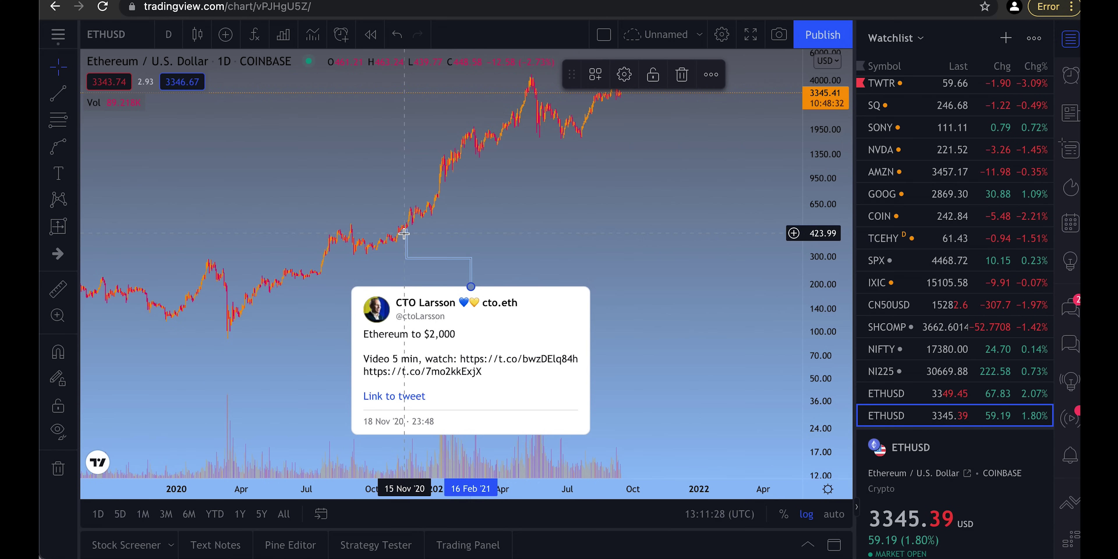
left_click_drag(464, 339, 525, 339)
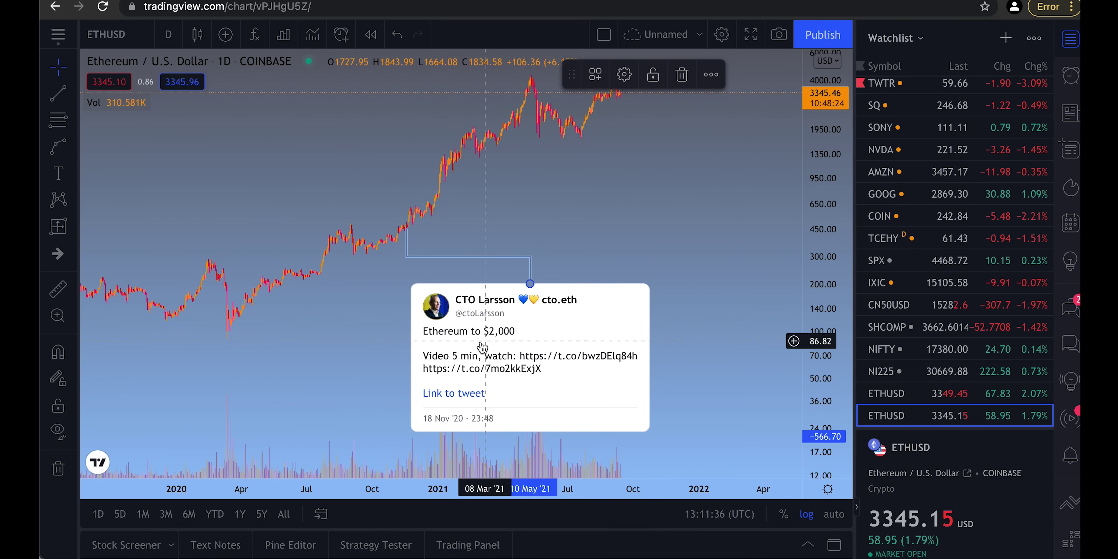
left_click(405, 235)
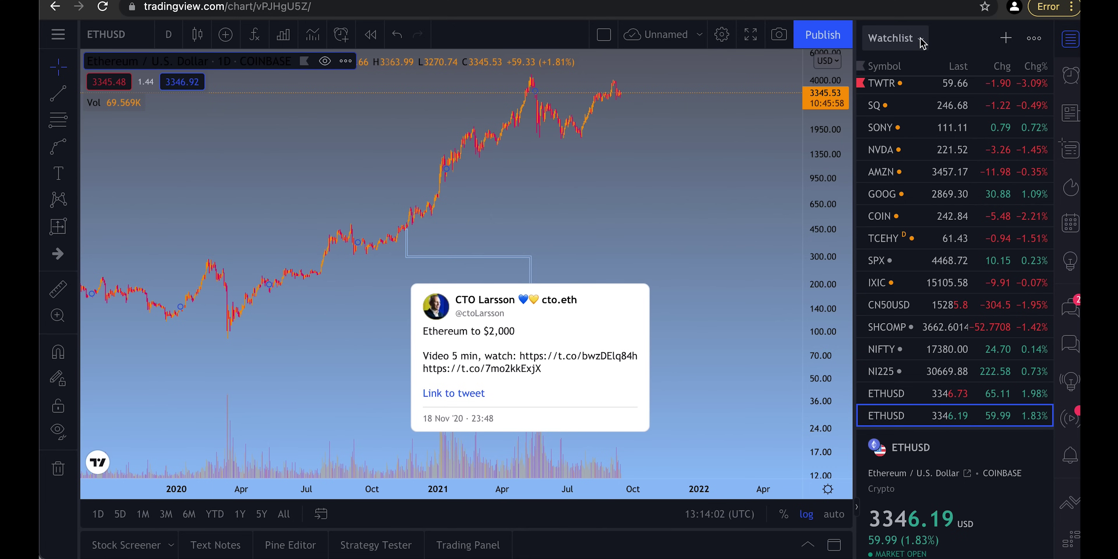
Try creating a new watchlist, dismiss the upgrade prompt, and reopen the watchlists list
left_click(923, 42)
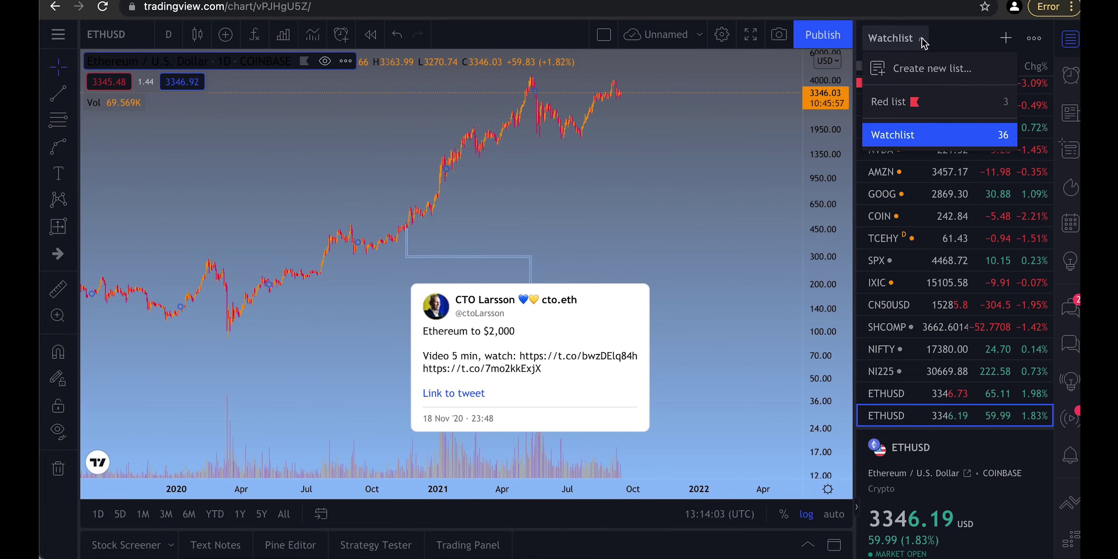
left_click(923, 69)
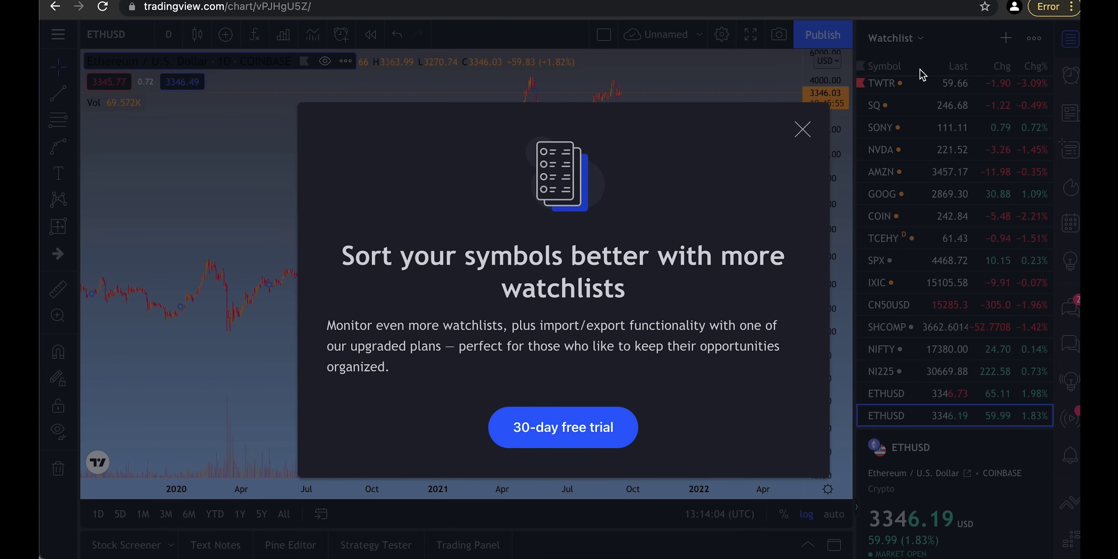
left_click(794, 137)
left_click(922, 41)
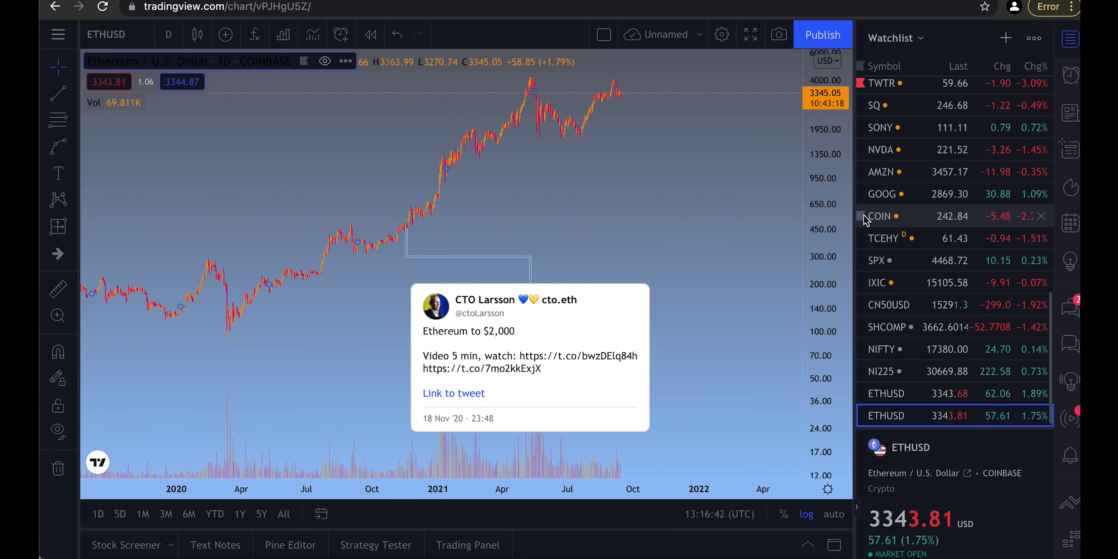
Flag COIN in the watchlist and pick a flag colour, dismissing the multicolour-flags upgrade prompt
left_click(862, 216)
left_click(920, 217)
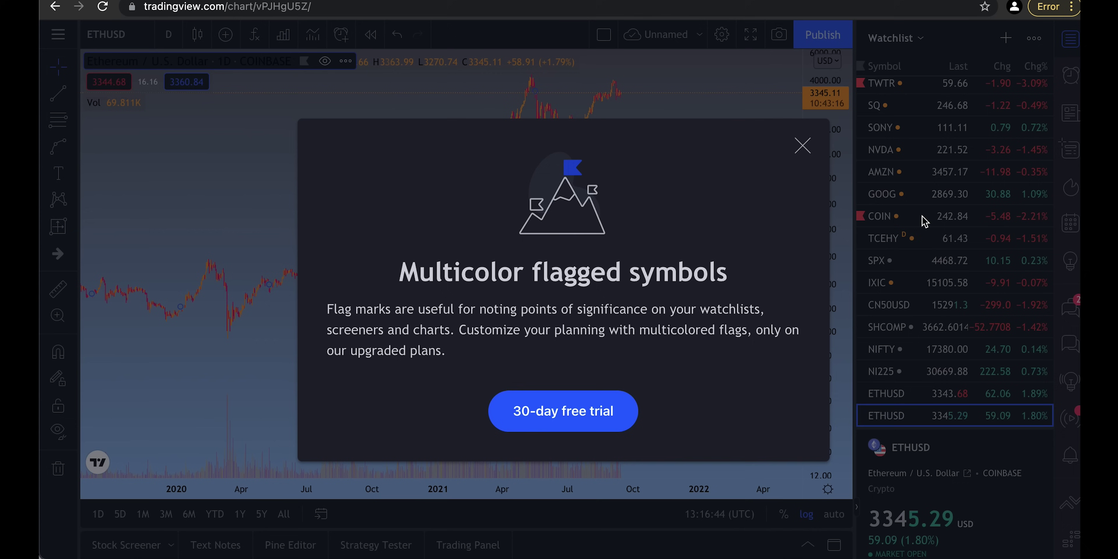
left_click(803, 145)
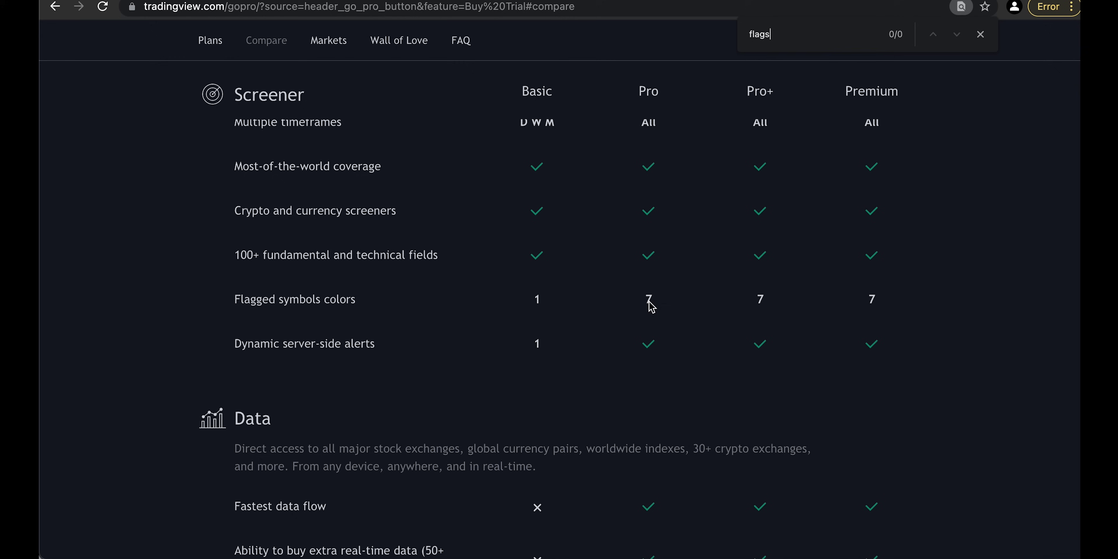